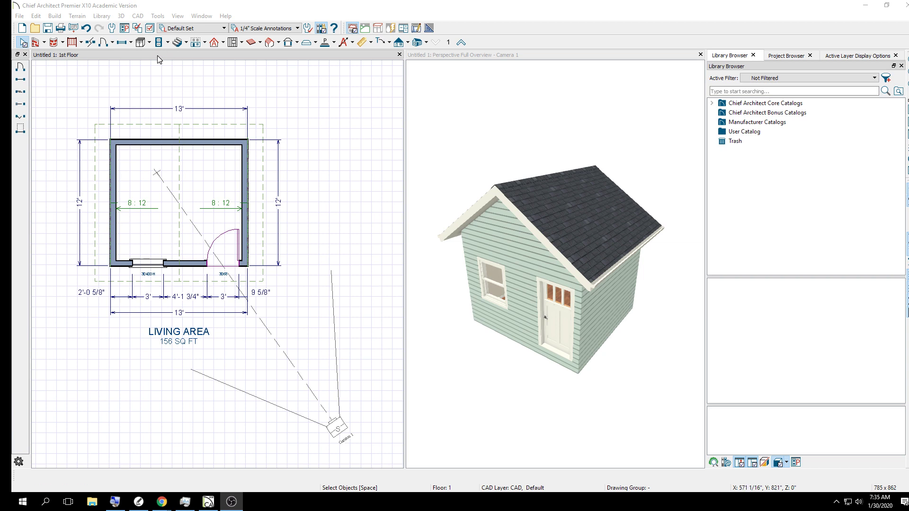
Dock the floor plan and 3D camera view as separate tabs.
{"action": "left_click_drag", "start_coordinate": [175, 57], "coordinate": [301, 211]}
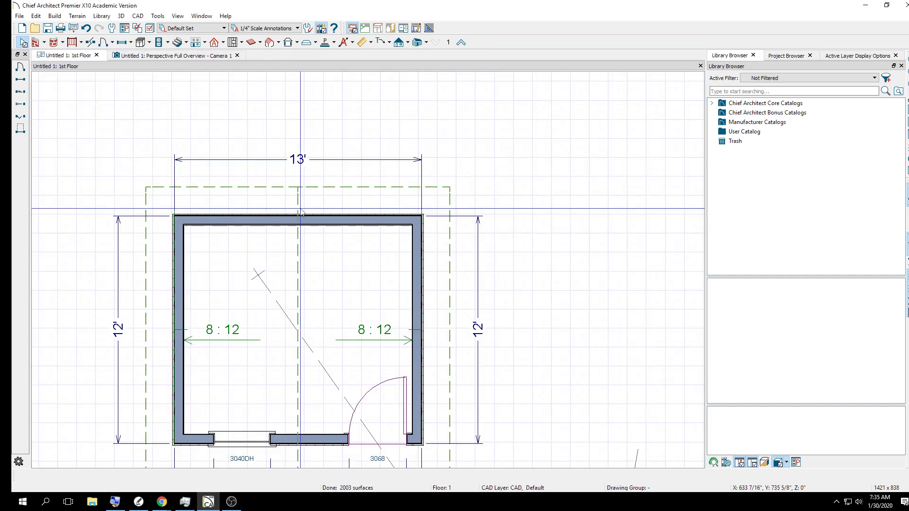
{"action": "scroll", "coordinate": [293, 265], "scroll_direction": "down", "scroll_amount": 3}
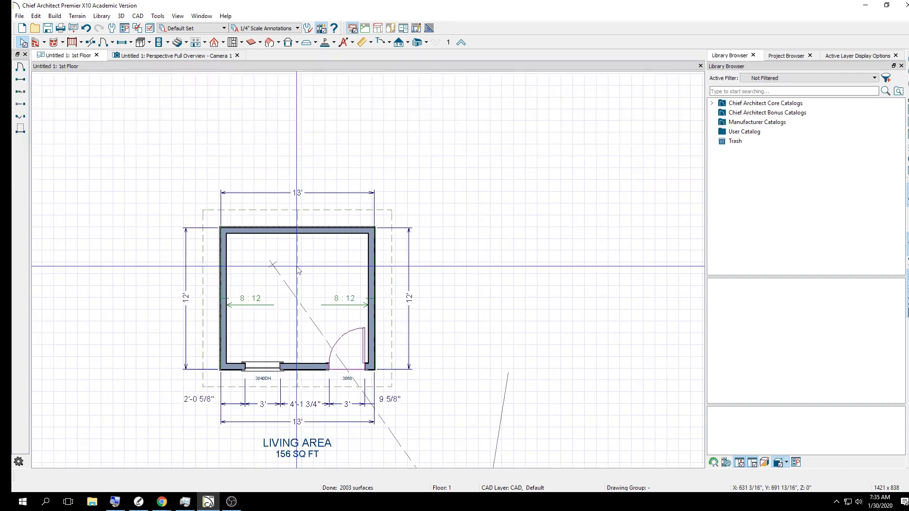
{"action": "scroll", "coordinate": [289, 356], "scroll_direction": "up", "scroll_amount": 4}
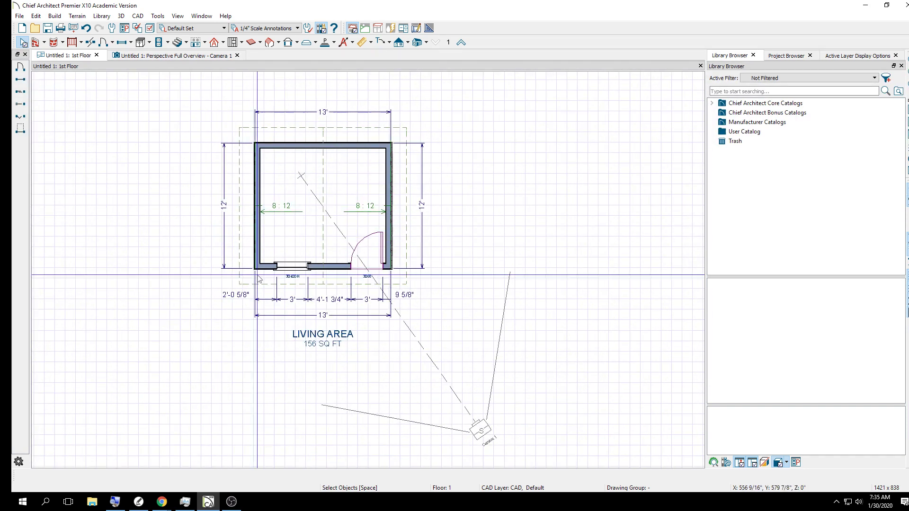
Select the camera and compare the 1st Floor and Camera 1 tabs, ending on 1st Floor.
{"action": "left_click", "coordinate": [480, 425]}
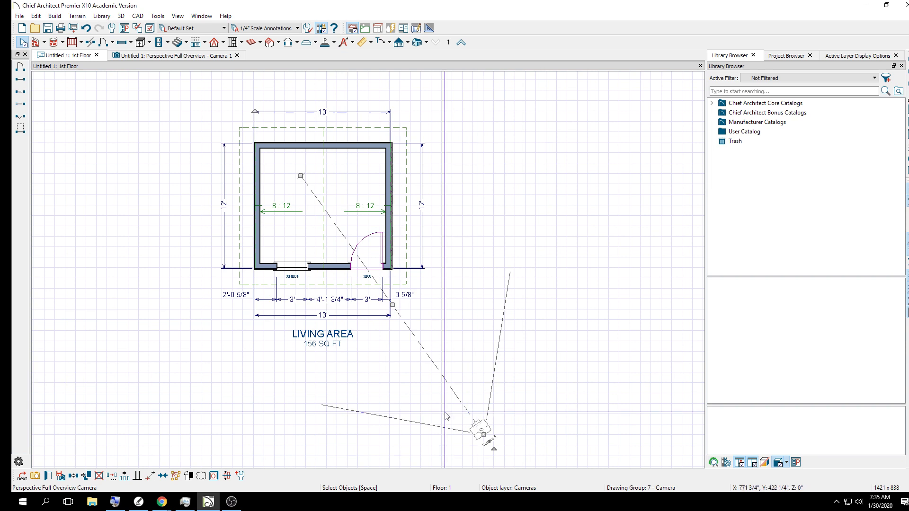
{"action": "left_click", "coordinate": [140, 58]}
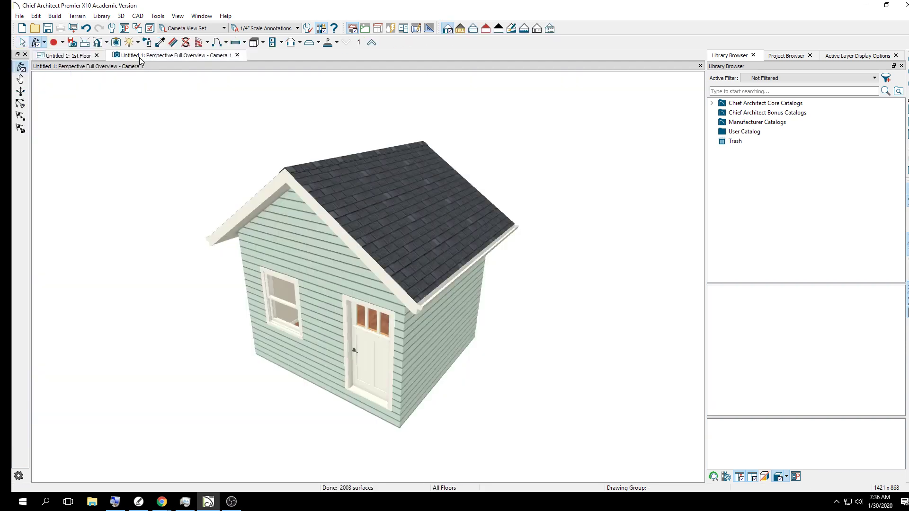
{"action": "left_click", "coordinate": [81, 57]}
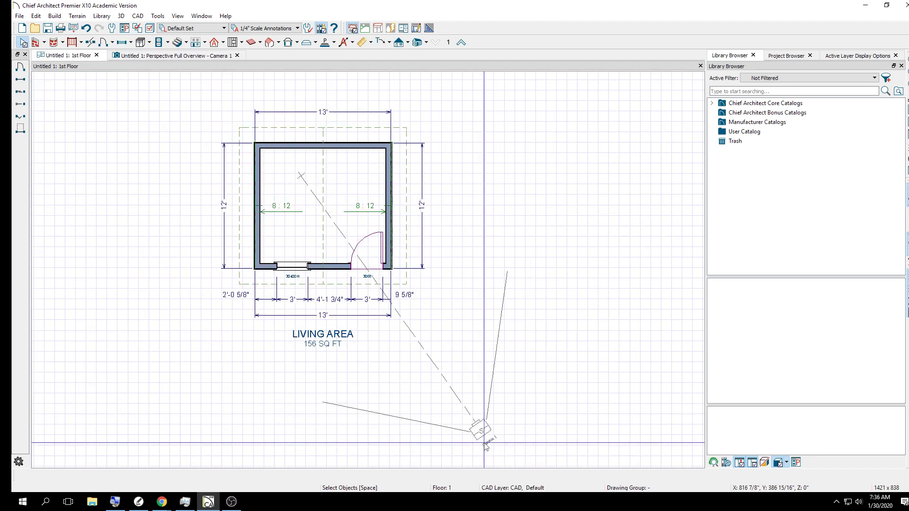
{"action": "left_click", "coordinate": [118, 57]}
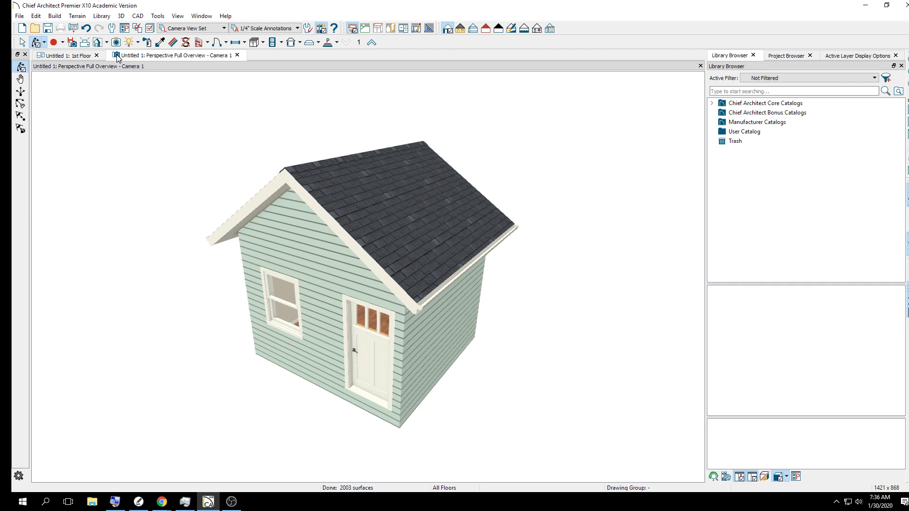
{"action": "left_click", "coordinate": [80, 56]}
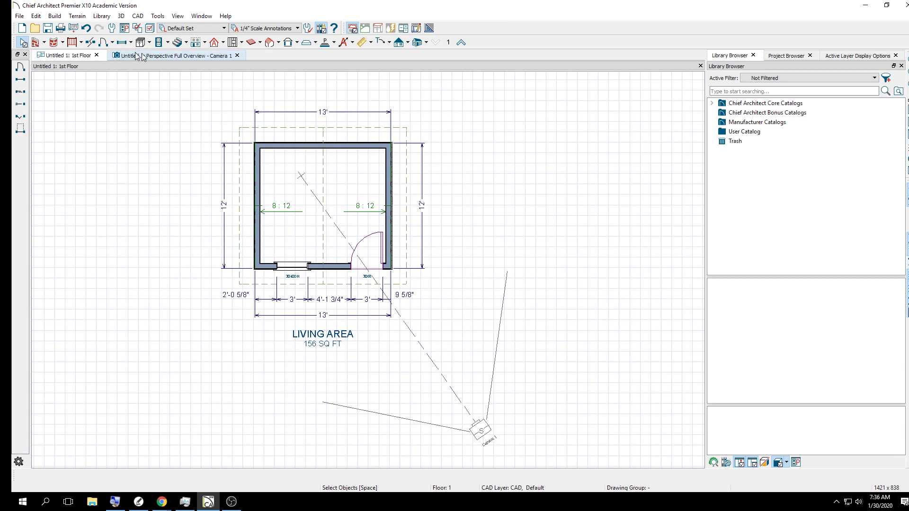
Create a new plan, Untitled 2, and pick Straight Exterior Wall from the wall tool list.
{"action": "left_click", "coordinate": [19, 16]}
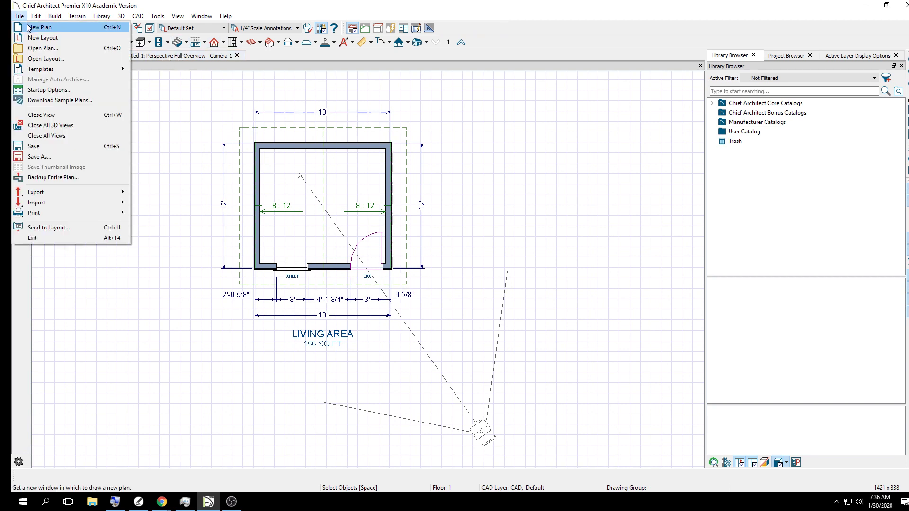
{"action": "left_click", "coordinate": [38, 27]}
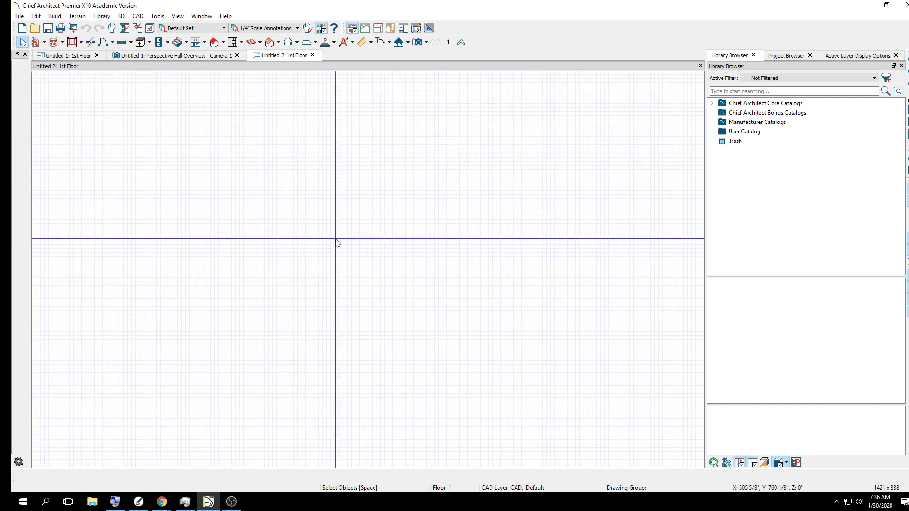
{"action": "scroll", "coordinate": [337, 243], "scroll_direction": "up", "scroll_amount": 3}
{"action": "scroll", "coordinate": [331, 237], "scroll_direction": "up", "scroll_amount": 4}
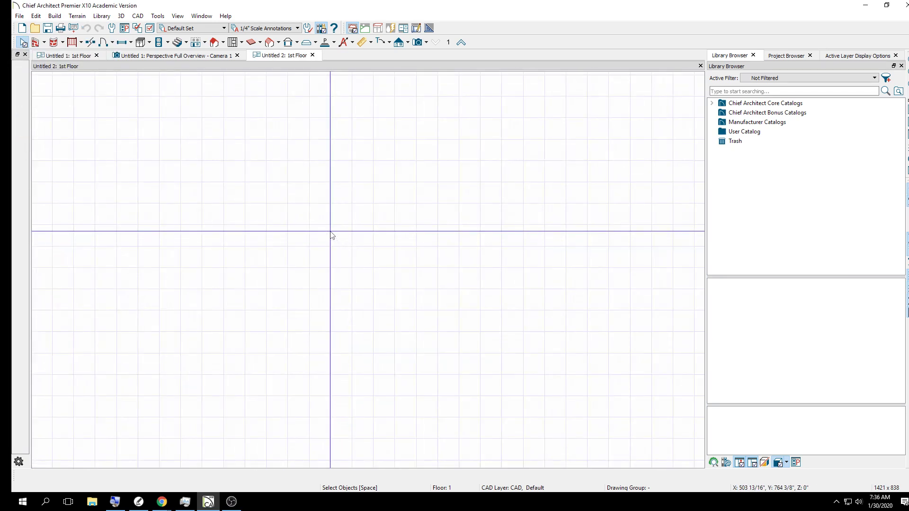
{"action": "left_click", "coordinate": [44, 43]}
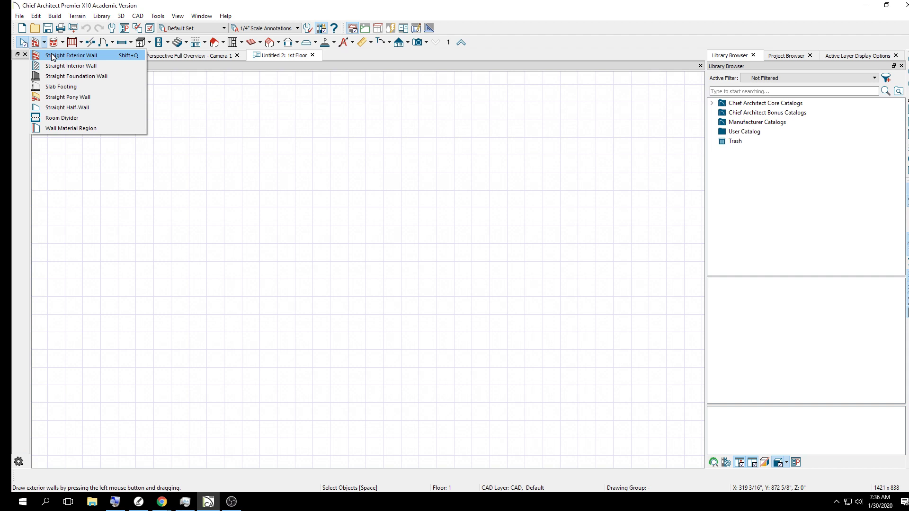
{"action": "left_click", "coordinate": [52, 56]}
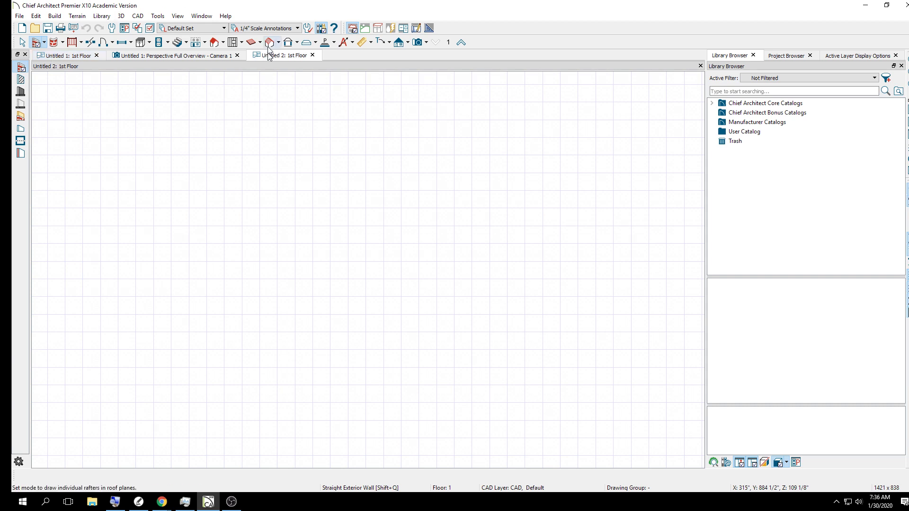
Draw four exterior walls as a 16'-7" by 13'-5" rectangle, then select its bottom wall.
{"action": "mouse_move", "coordinate": [208, 178]}
{"action": "left_mouse_down"}
{"action": "mouse_move", "coordinate": [504, 178]}
{"action": "mouse_move", "coordinate": [501, 410]}
{"action": "mouse_move", "coordinate": [209, 409]}
{"action": "mouse_move", "coordinate": [191, 316]}
{"action": "mouse_move", "coordinate": [208, 142]}
{"action": "mouse_move", "coordinate": [208, 171]}
{"action": "left_mouse_up"}
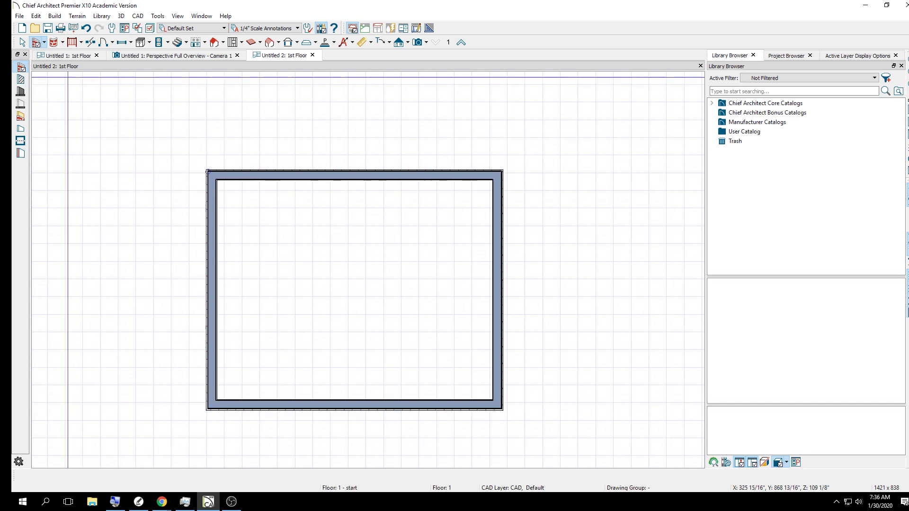
{"action": "left_click", "coordinate": [22, 43]}
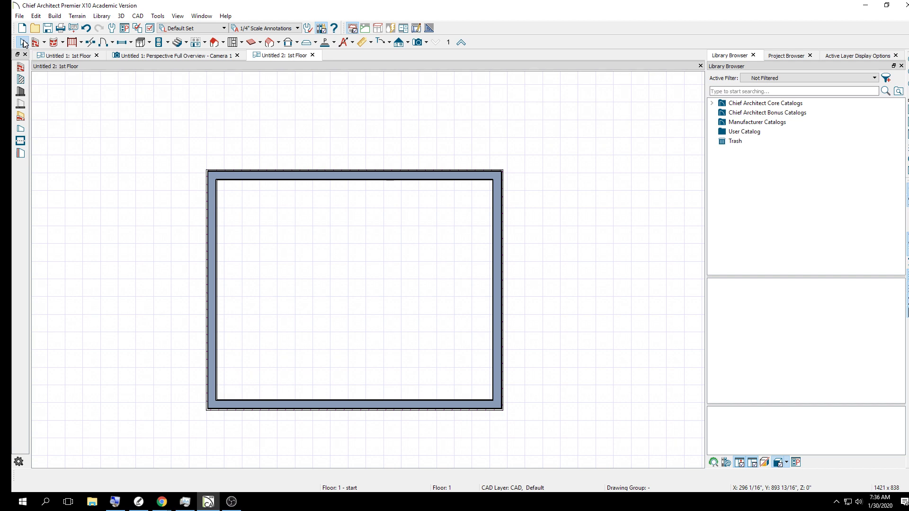
{"action": "scroll", "coordinate": [364, 284], "scroll_direction": "down", "scroll_amount": 1}
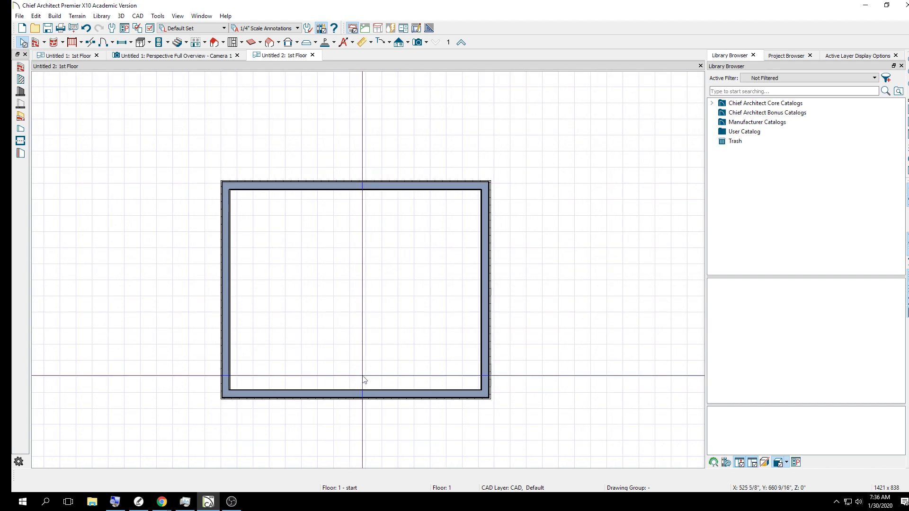
{"action": "scroll", "coordinate": [364, 378], "scroll_direction": "up", "scroll_amount": 2}
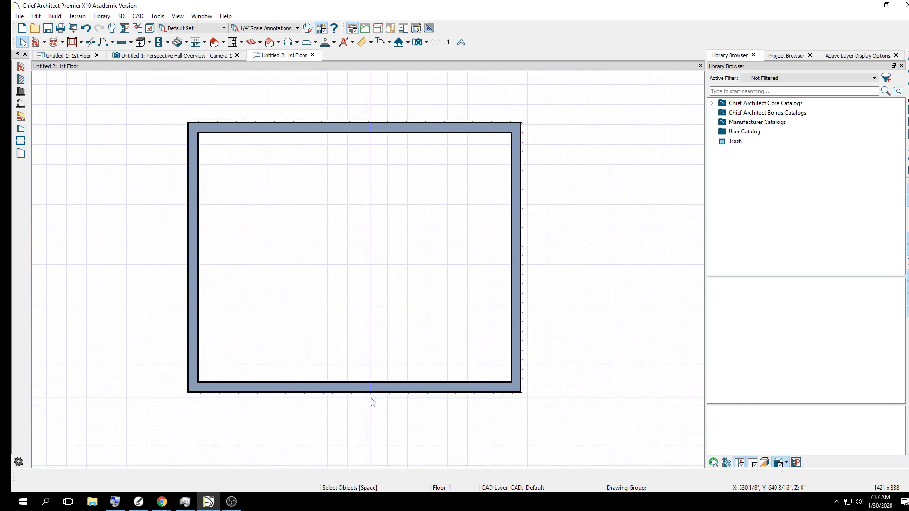
{"action": "left_click", "coordinate": [357, 392]}
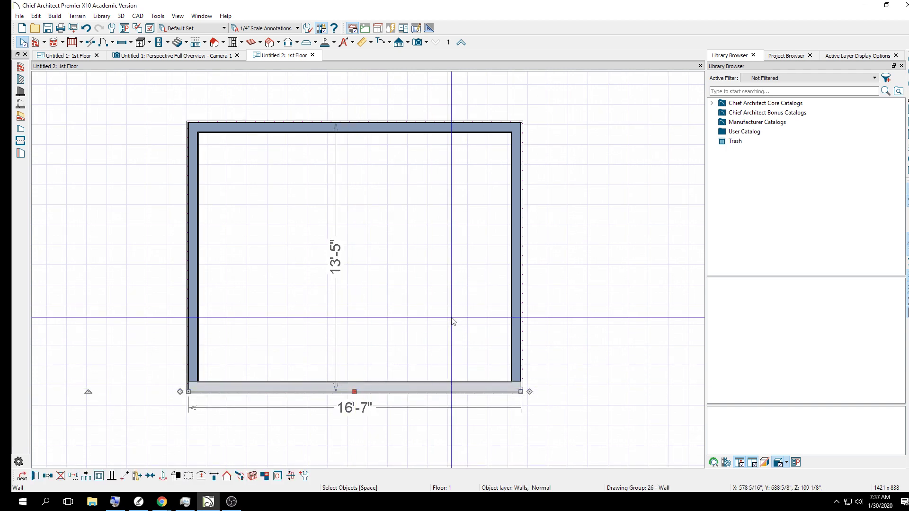
{"action": "scroll", "coordinate": [403, 266], "scroll_direction": "down", "scroll_amount": 1}
{"action": "scroll", "coordinate": [345, 402], "scroll_direction": "up", "scroll_amount": 1}
{"action": "scroll", "coordinate": [347, 403], "scroll_direction": "up", "scroll_amount": 1}
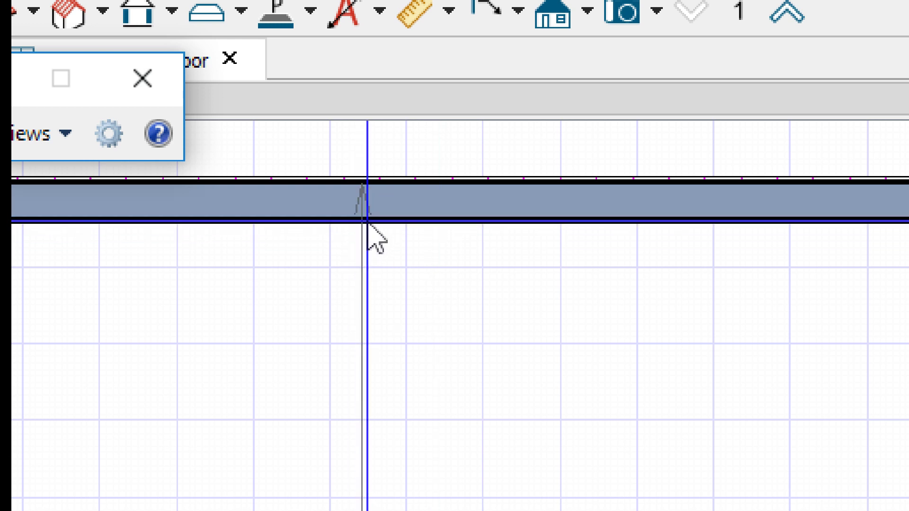
{"action": "left_click", "coordinate": [366, 198]}
{"action": "scroll", "coordinate": [305, 450], "scroll_direction": "up", "scroll_amount": 2}
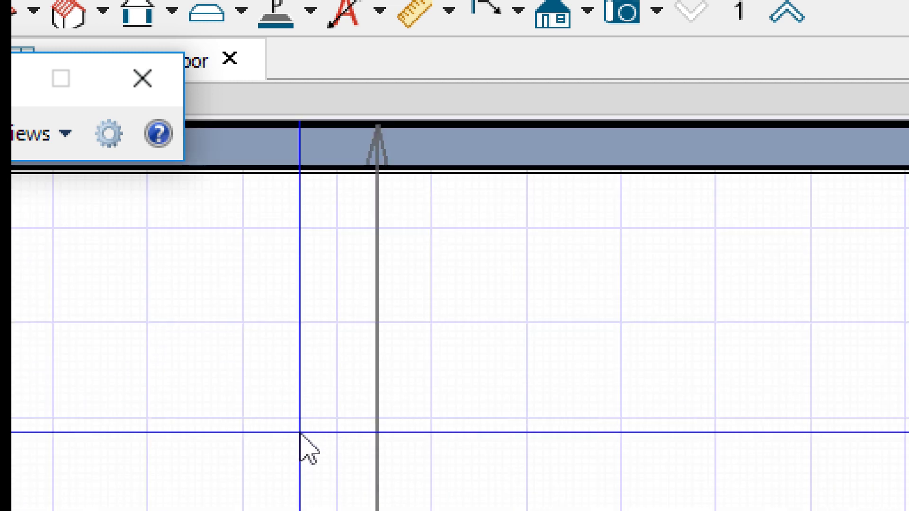
{"action": "left_click_drag", "start_coordinate": [367, 389], "coordinate": [197, 233]}
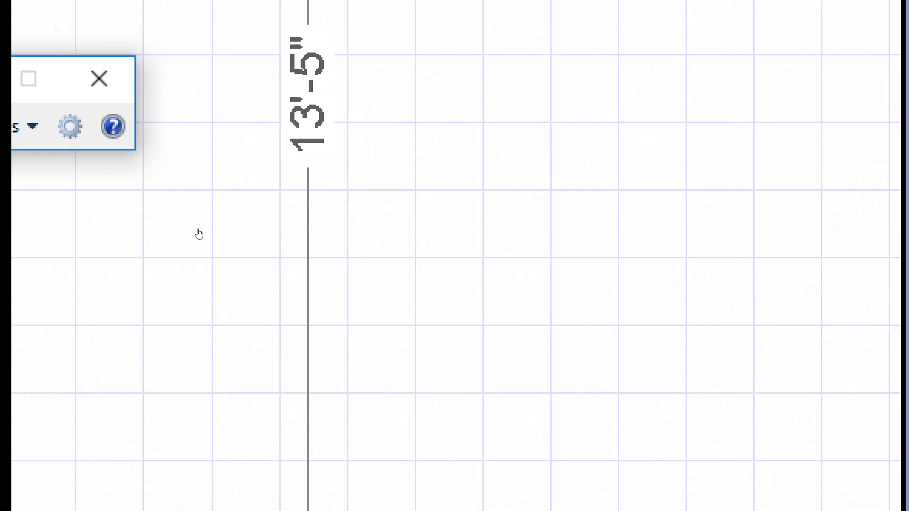
{"action": "left_click", "coordinate": [199, 234]}
{"action": "left_click", "coordinate": [199, 234]}
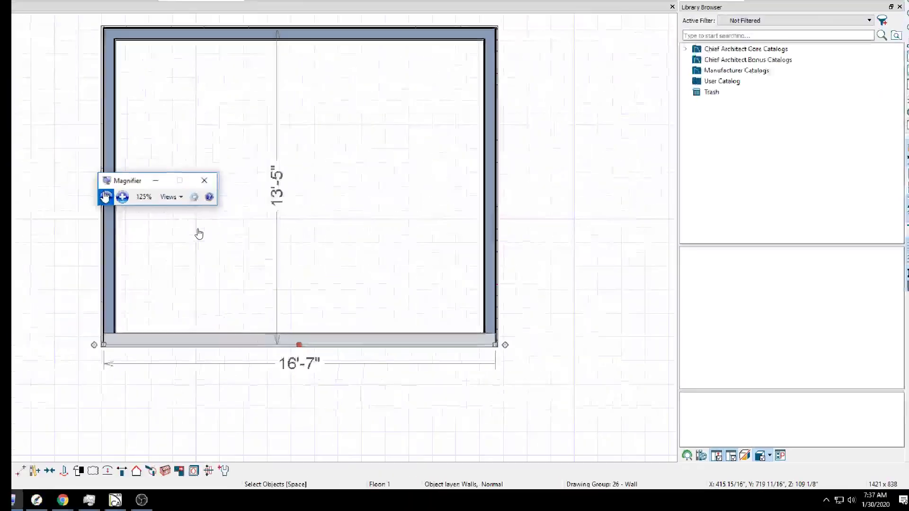
{"action": "key", "text": "super+Escape"}
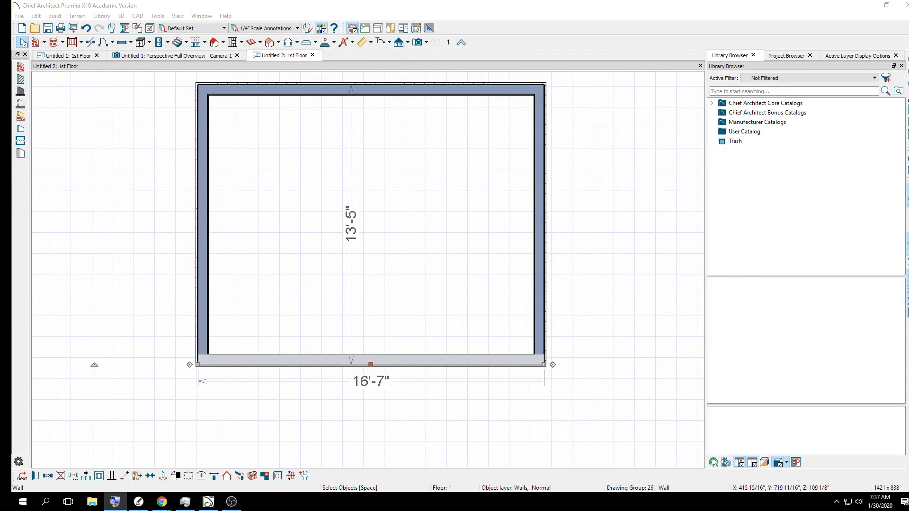
Cancel the bottom wall's length edit and view the finished Untitled 1 shed for reference.
{"action": "left_click_drag", "start_coordinate": [288, 363], "coordinate": [286, 364]}
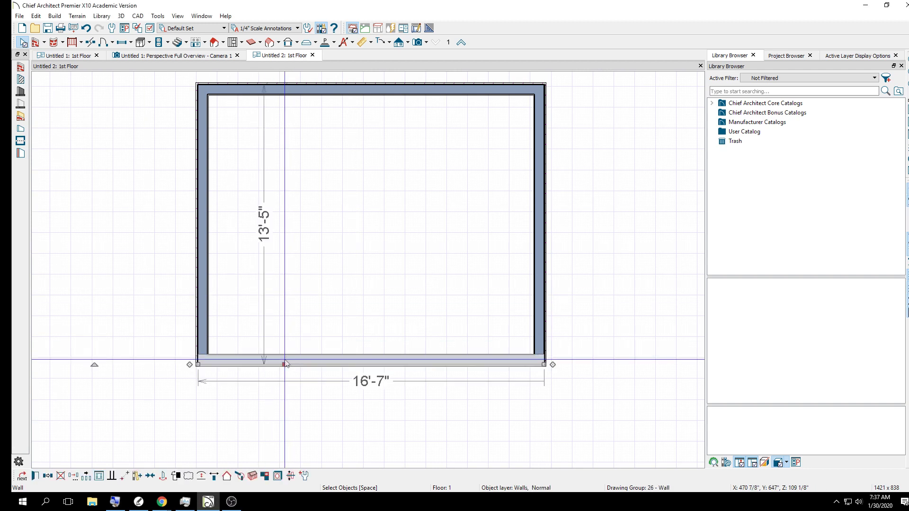
{"action": "left_click", "coordinate": [377, 381]}
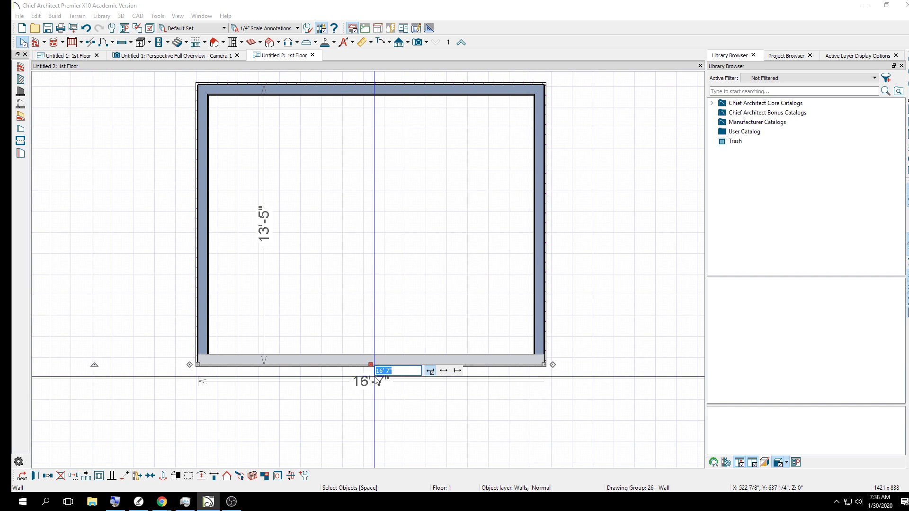
{"action": "key", "text": "Escape"}
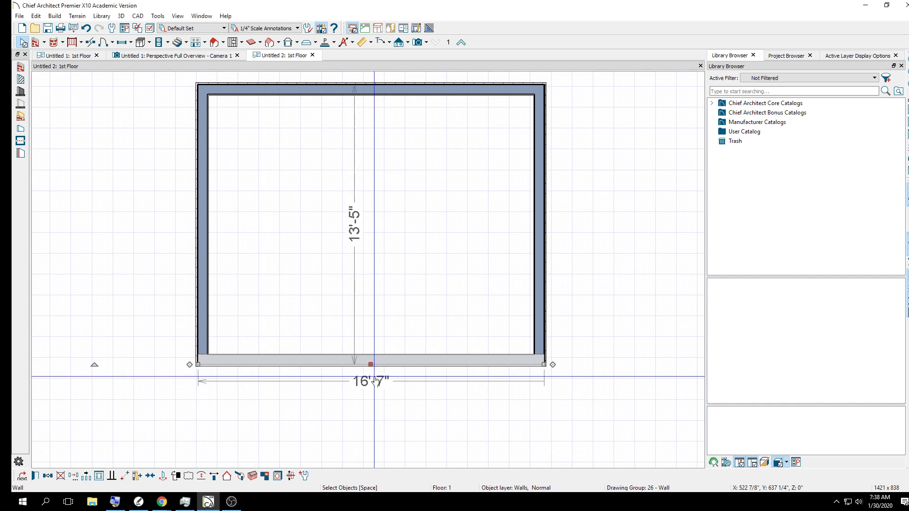
{"action": "left_click", "coordinate": [75, 55]}
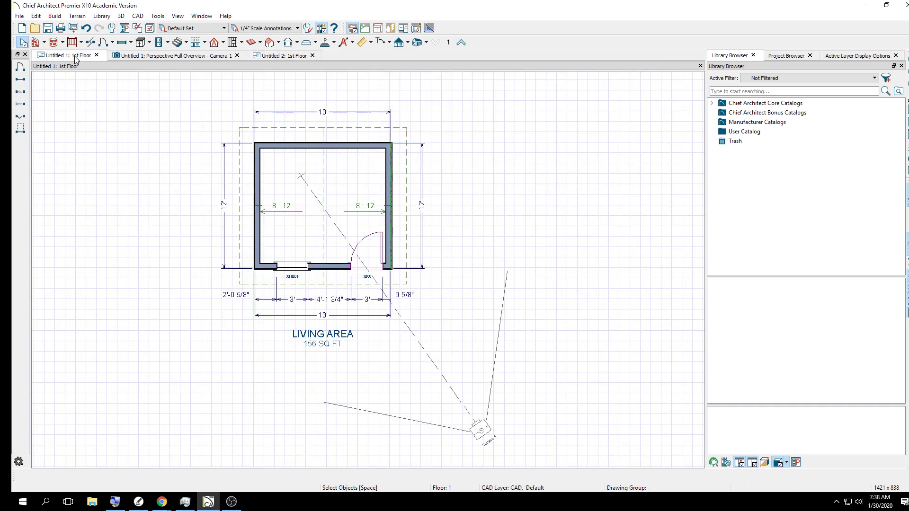
Back on Untitled 2, enter 13' in the bottom wall's 16'-7" length dimension.
{"action": "left_click", "coordinate": [283, 56]}
{"action": "left_click", "coordinate": [333, 381]}
{"action": "type", "text": "13'"}
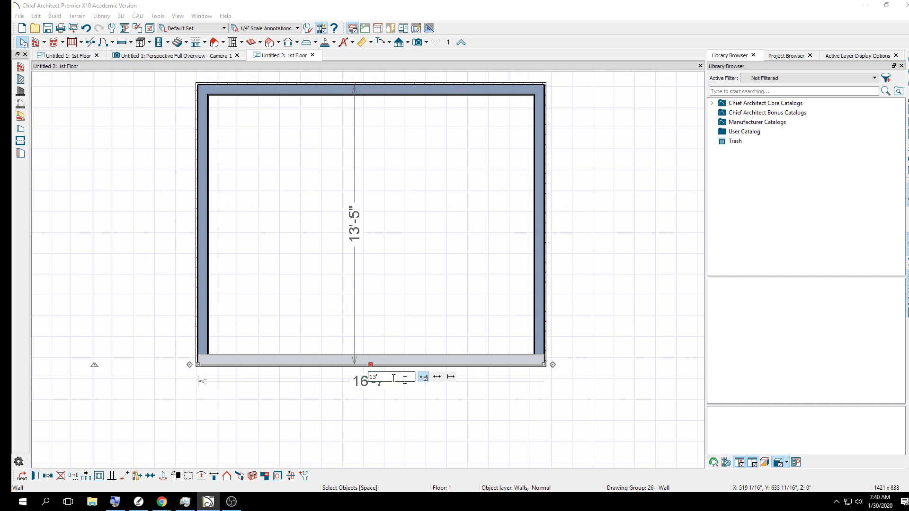
Apply the 13' bottom wall length with Move Right End, keeping the left end fixed.
{"action": "left_click", "coordinate": [437, 377]}
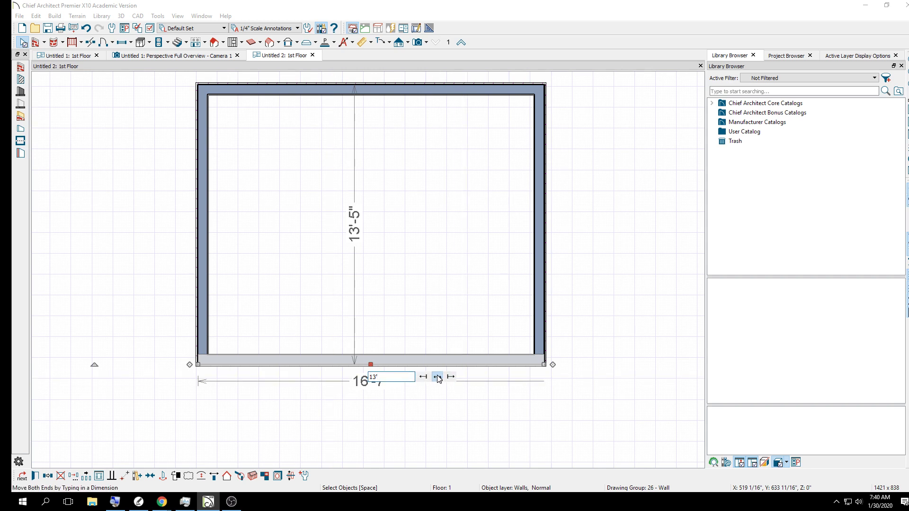
{"action": "left_click", "coordinate": [451, 378]}
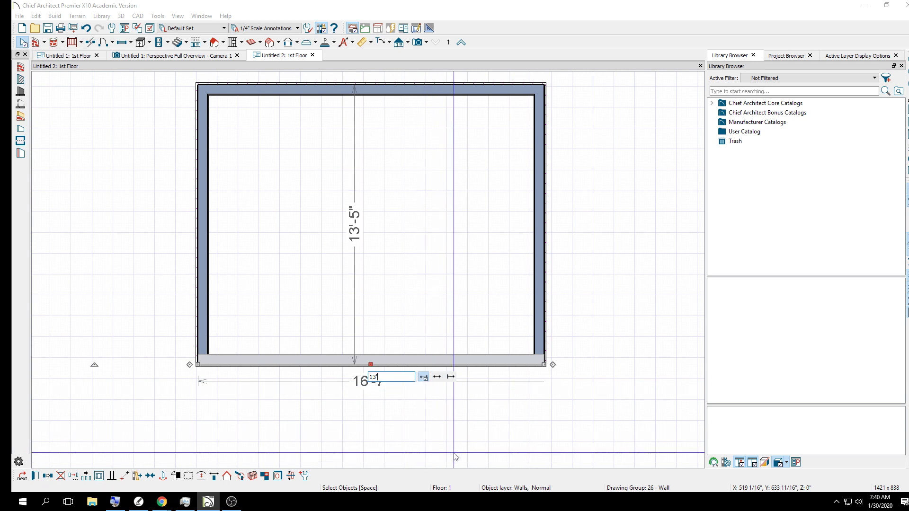
{"action": "left_click", "coordinate": [453, 380]}
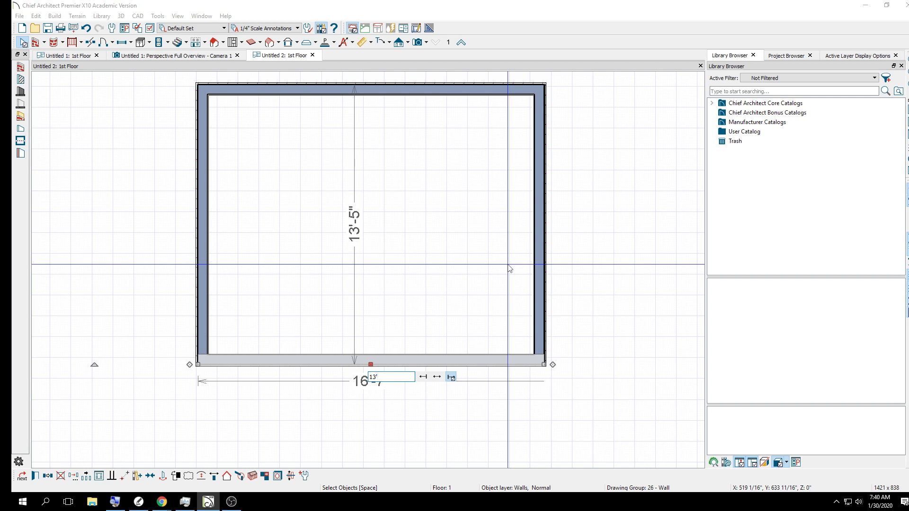
{"action": "key", "text": "Return"}
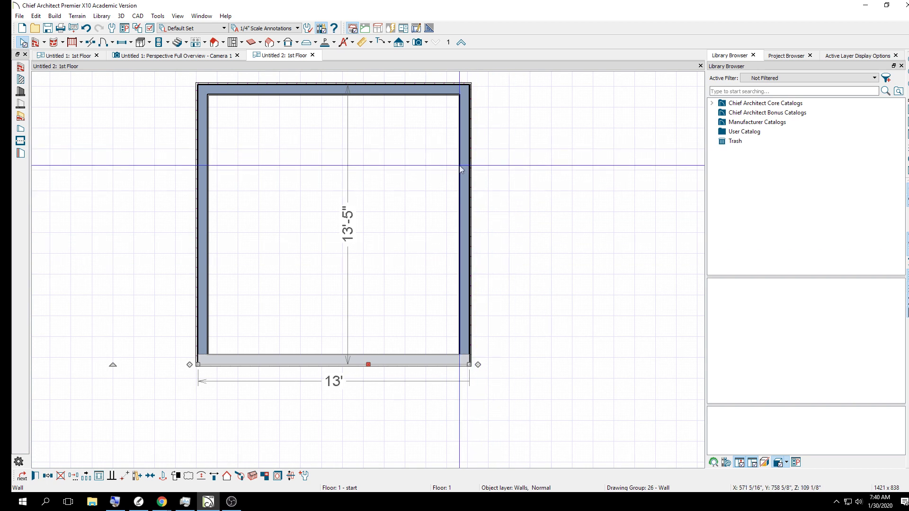
{"action": "scroll", "coordinate": [461, 169], "scroll_direction": "up", "scroll_amount": 1}
{"action": "scroll", "coordinate": [469, 189], "scroll_direction": "down", "scroll_amount": 2}
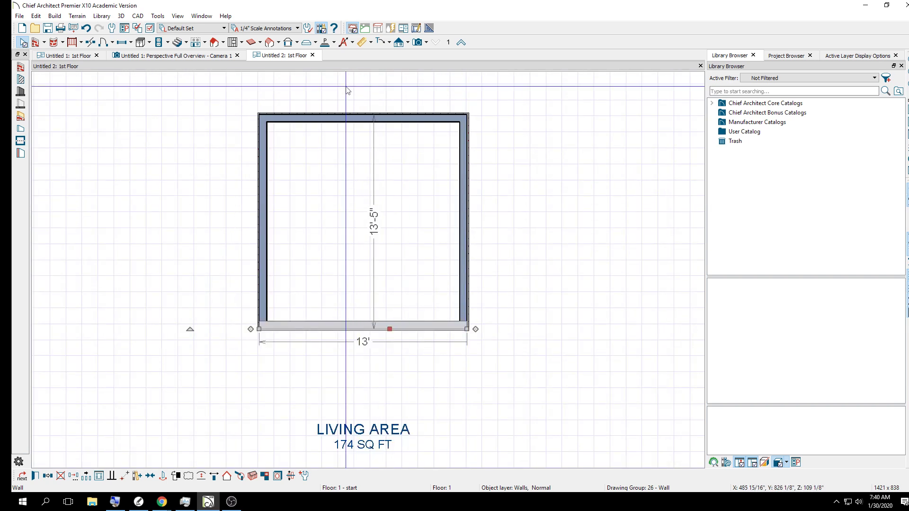
{"action": "scroll", "coordinate": [347, 90], "scroll_direction": "up", "scroll_amount": 1}
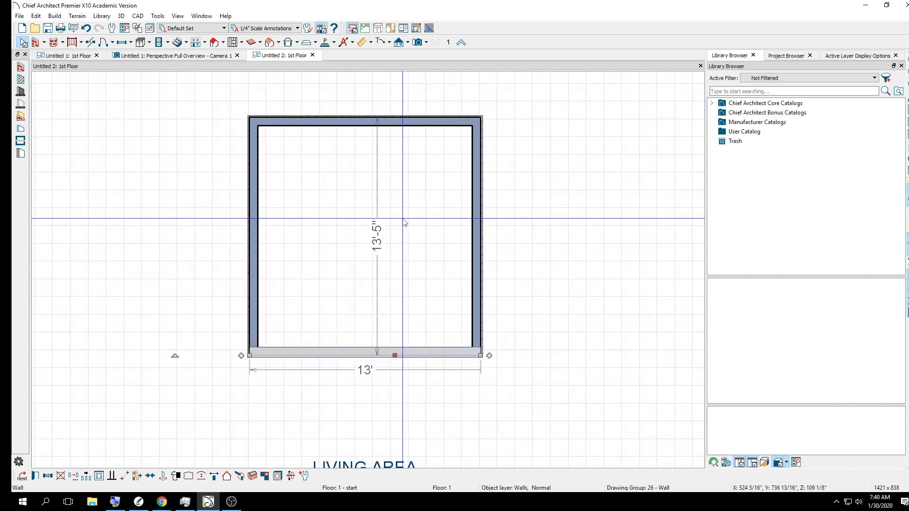
Try setting the 13'-5" depth to 12', then undo since the front wall moved.
{"action": "left_click", "coordinate": [375, 234]}
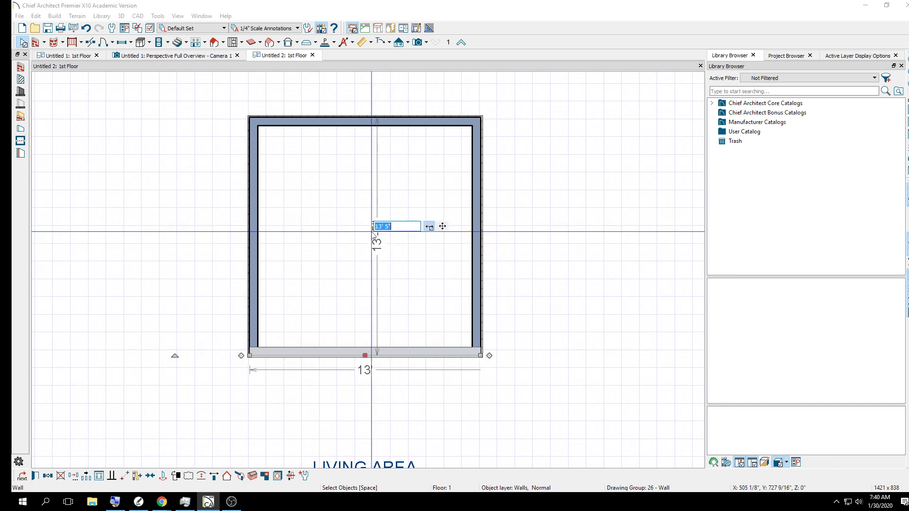
{"action": "type", "text": "12"}
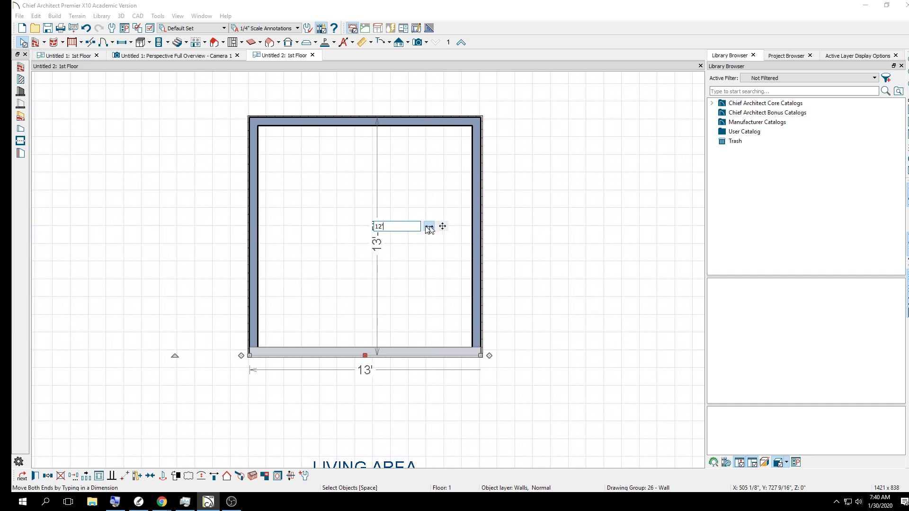
{"action": "key", "text": "Return"}
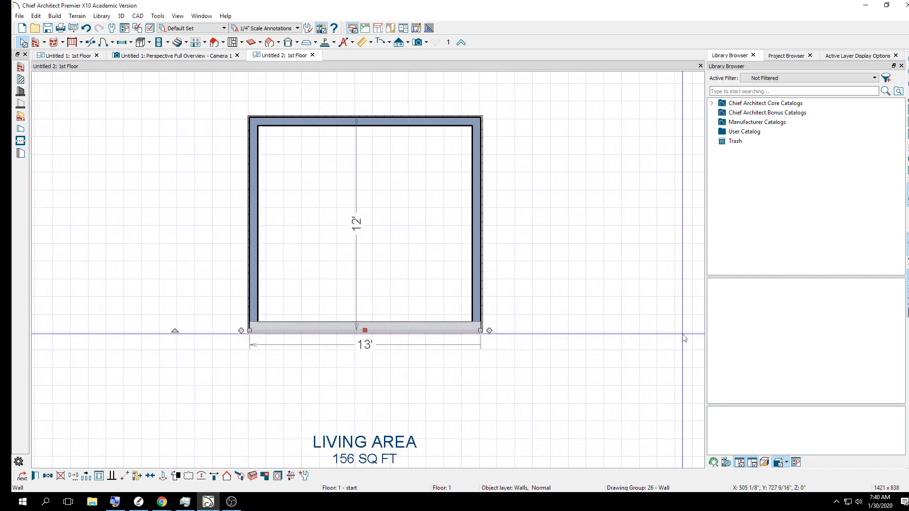
{"action": "key", "text": "ctrl+z"}
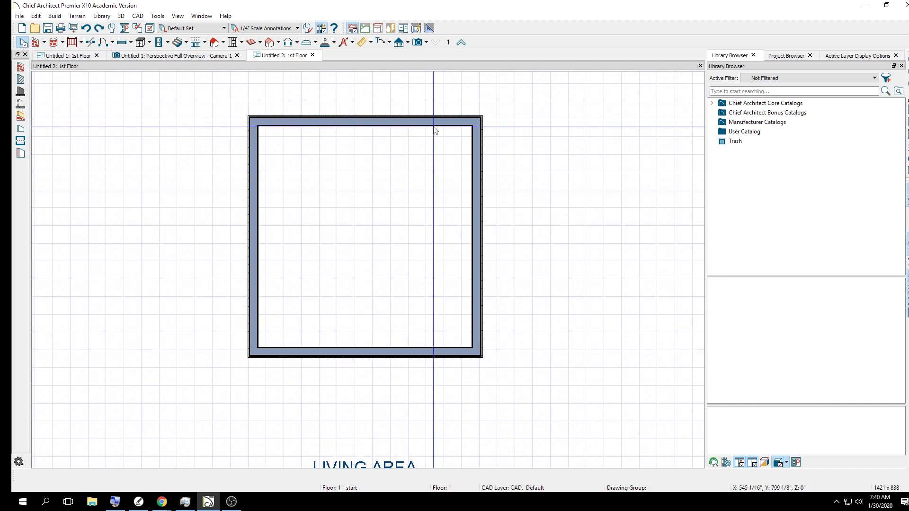
Change the right wall's length from 13'-5" to 12'.
{"action": "left_click", "coordinate": [395, 122]}
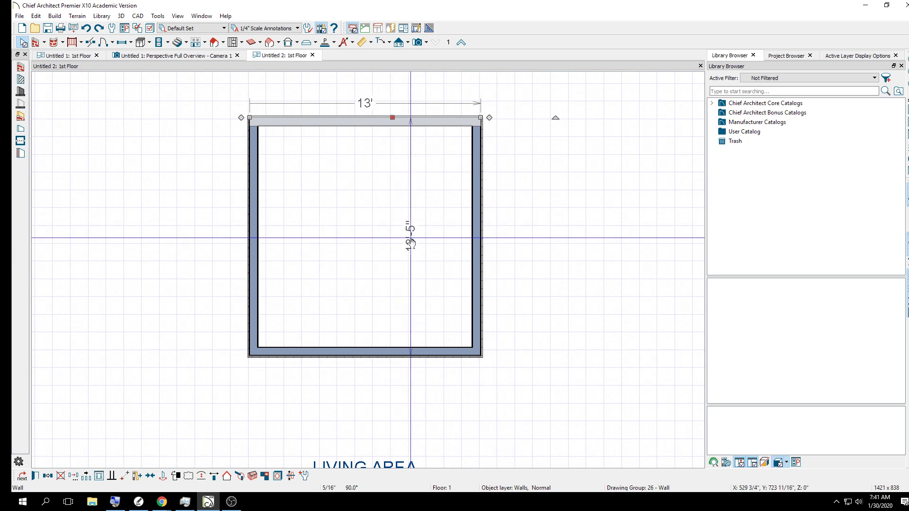
{"action": "left_click", "coordinate": [477, 244]}
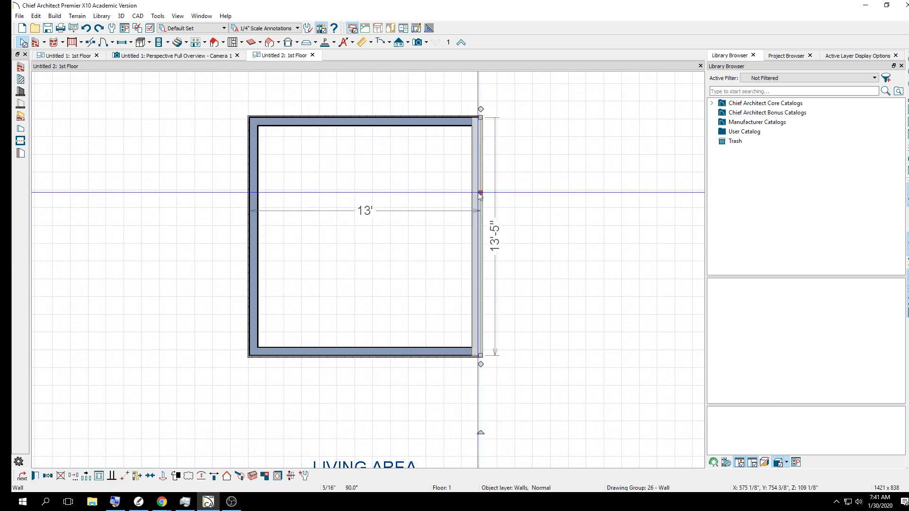
{"action": "left_click", "coordinate": [497, 249]}
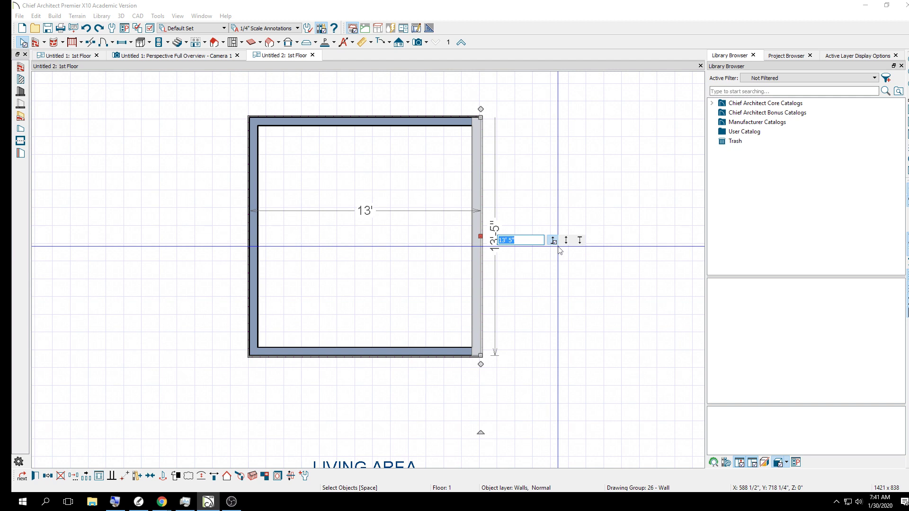
{"action": "type", "text": "12"}
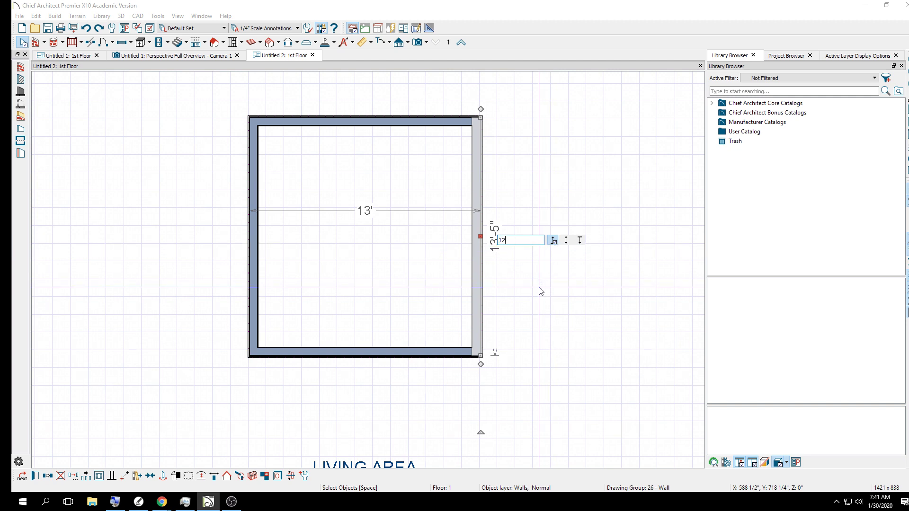
{"action": "key", "text": "Return"}
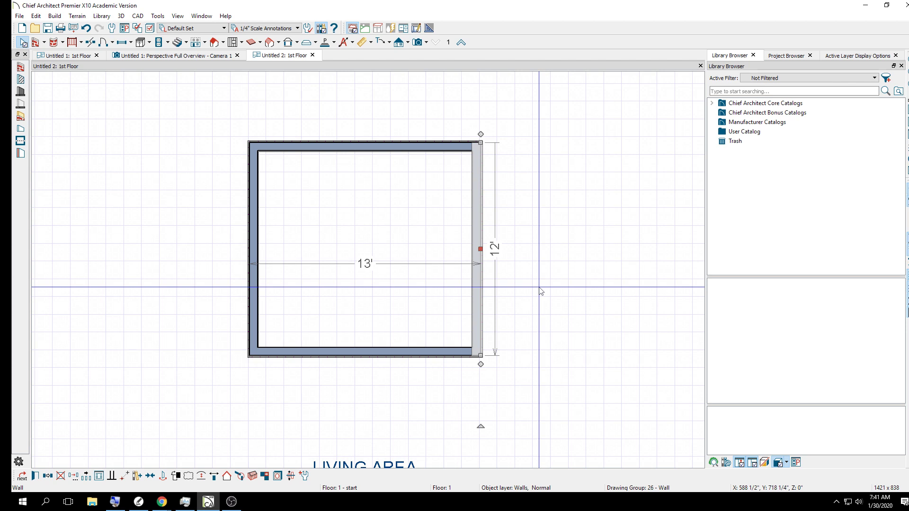
{"action": "left_click", "coordinate": [588, 219]}
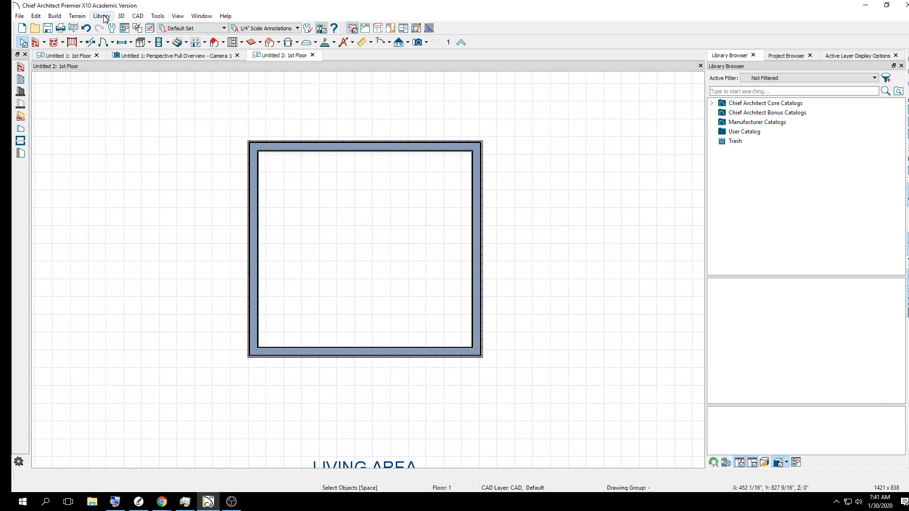
{"action": "left_click", "coordinate": [136, 17]}
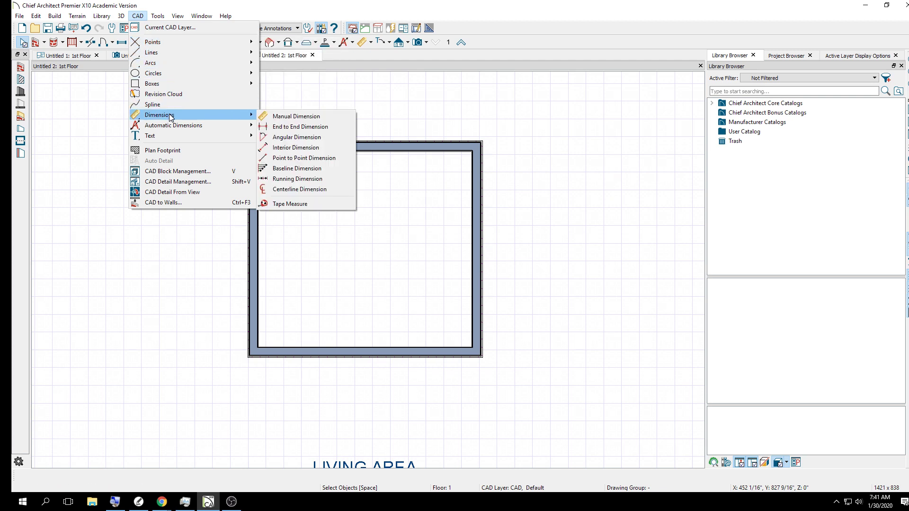
{"action": "mouse_move", "coordinate": [172, 125]}
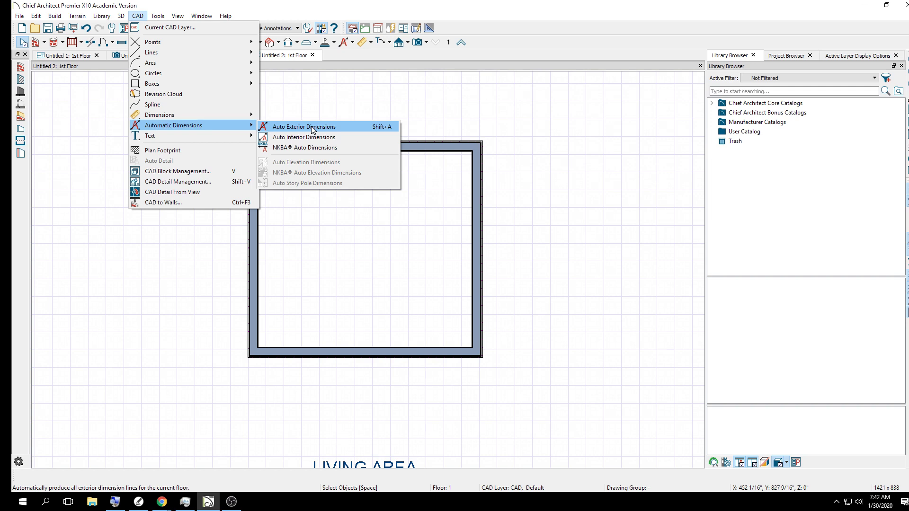
{"action": "key", "text": "Escape"}
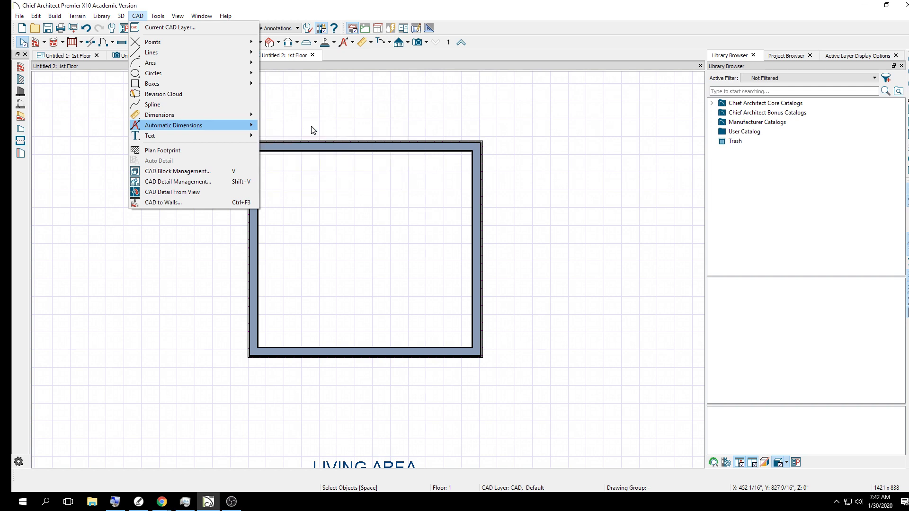
{"action": "key", "text": "Escape"}
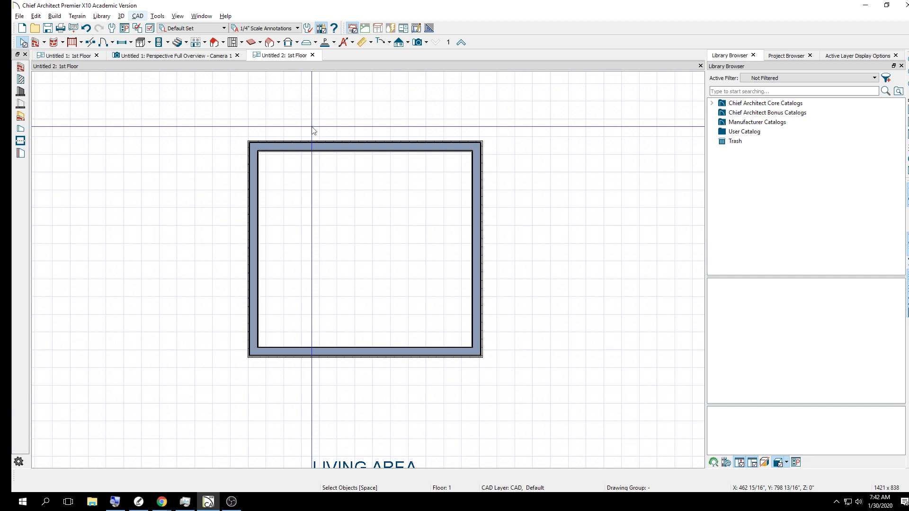
In Build Roof, enable Build Roof Planes and automatic roof rebuilding.
{"action": "double_click", "coordinate": [215, 46]}
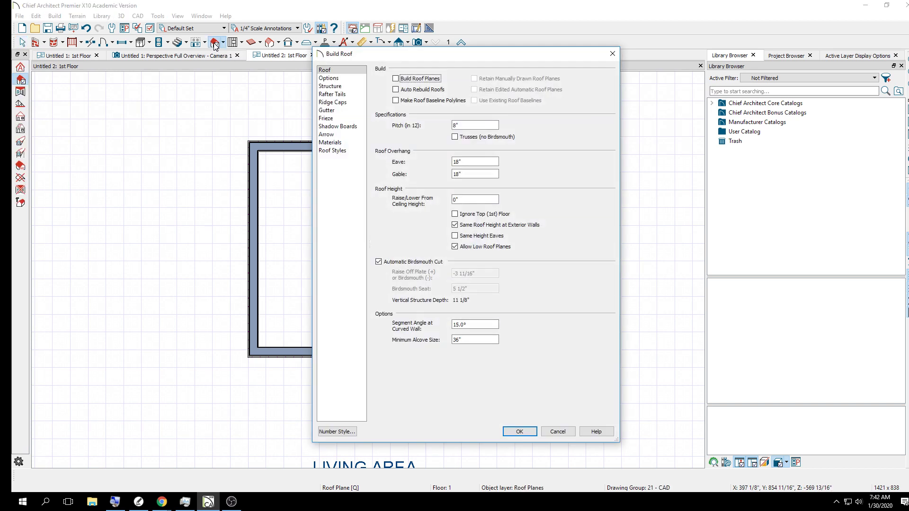
{"action": "left_click", "coordinate": [396, 79]}
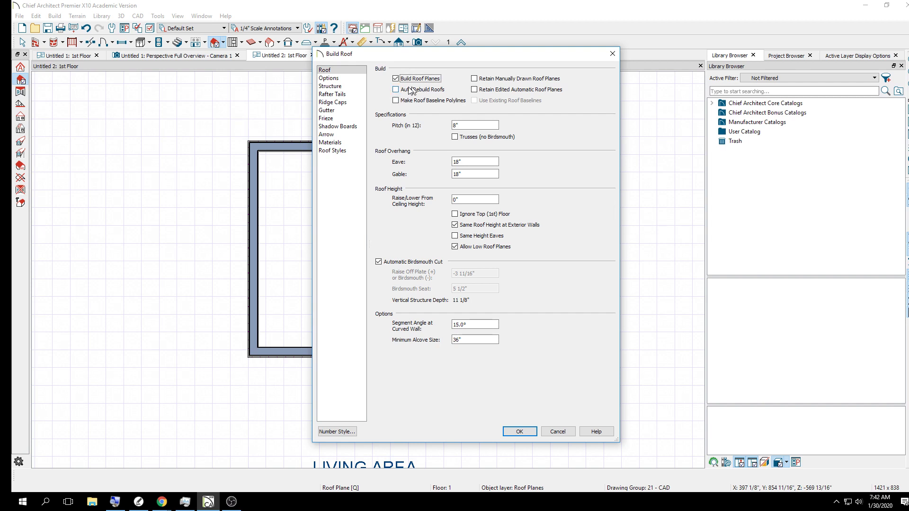
{"action": "left_click", "coordinate": [396, 89]}
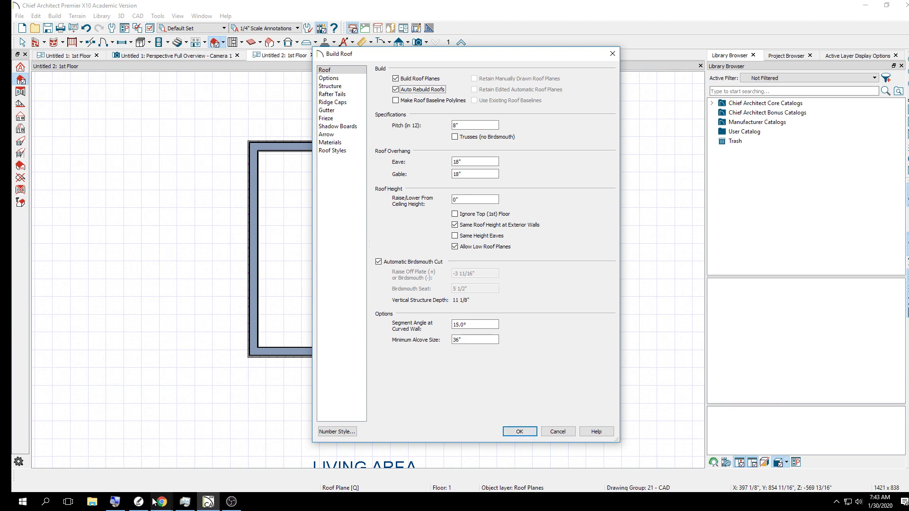
{"action": "left_click", "coordinate": [114, 502]}
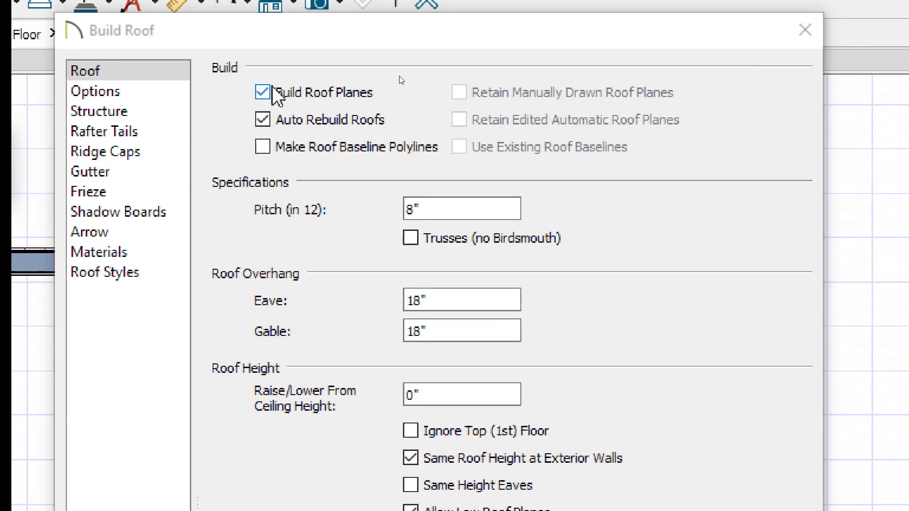
Set the roof pitch to 8" in 12, keep 18" overhangs, and build the roof.
{"action": "left_click", "coordinate": [292, 197]}
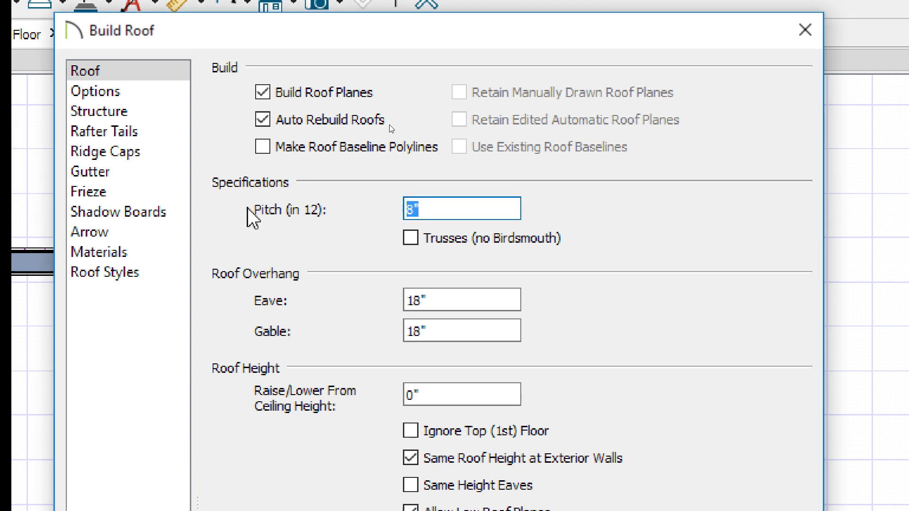
{"action": "type", "text": "12\""}
{"action": "key", "text": "BackSpace"}
{"action": "key", "text": "BackSpace"}
{"action": "key", "text": "BackSpace"}
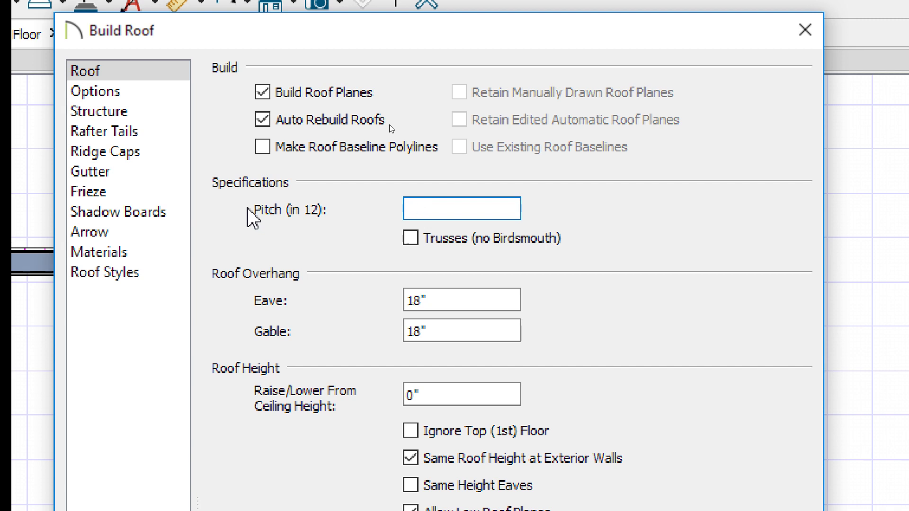
{"action": "type", "text": "5\""}
{"action": "key", "text": "BackSpace"}
{"action": "key", "text": "BackSpace"}
{"action": "type", "text": "1\""}
{"action": "key", "text": "BackSpace"}
{"action": "key", "text": "BackSpace"}
{"action": "type", "text": "8\""}
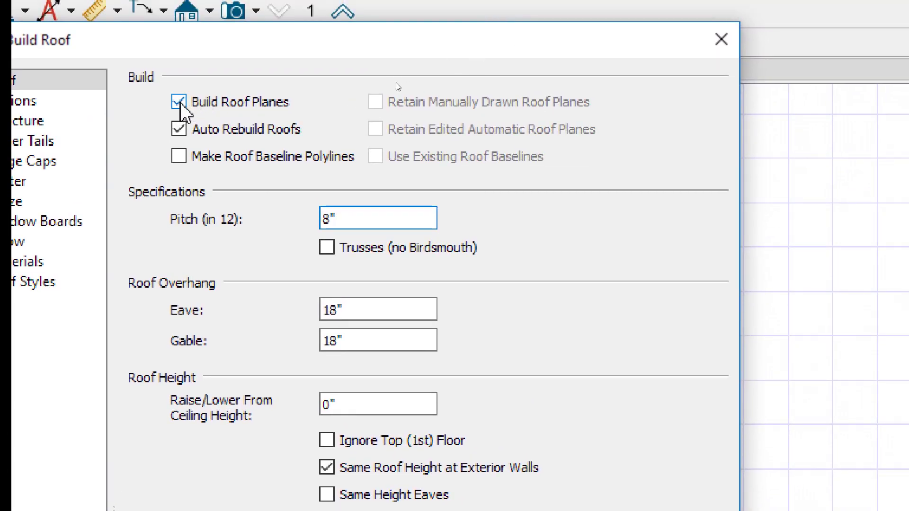
{"action": "double_click", "coordinate": [335, 218]}
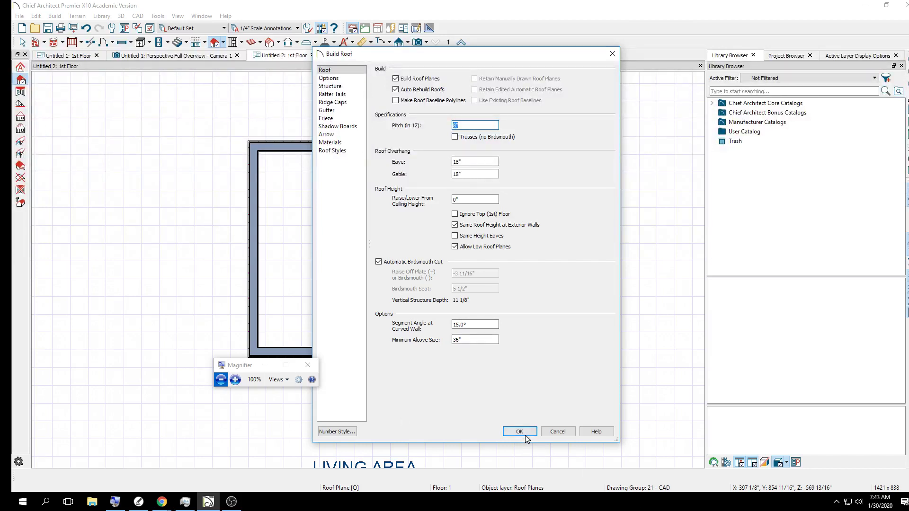
{"action": "left_click", "coordinate": [520, 432]}
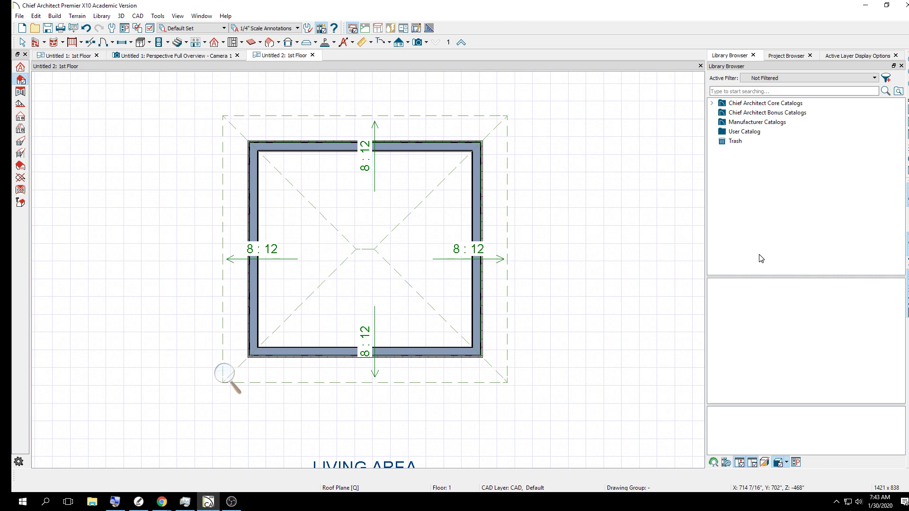
{"action": "key", "text": "F9"}
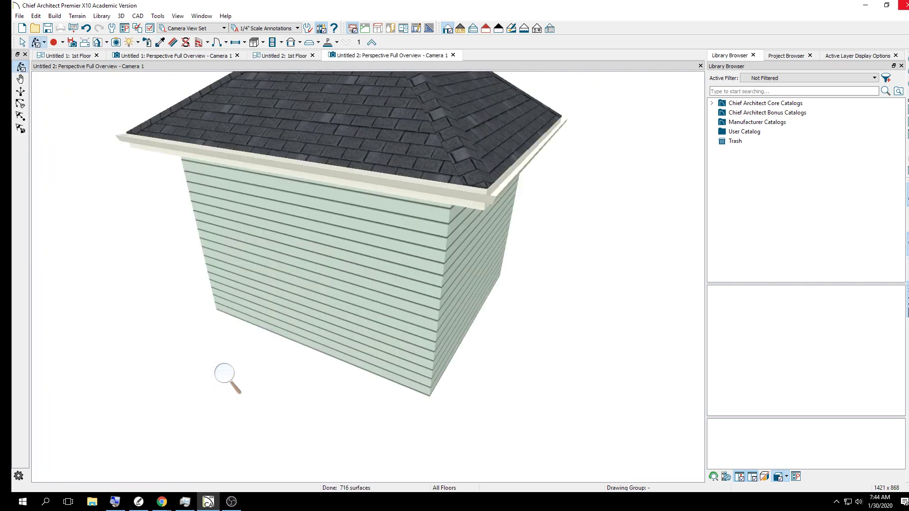
{"action": "scroll", "coordinate": [484, 115], "scroll_direction": "down", "scroll_amount": 3}
{"action": "left_click_drag", "start_coordinate": [462, 144], "coordinate": [568, 275]}
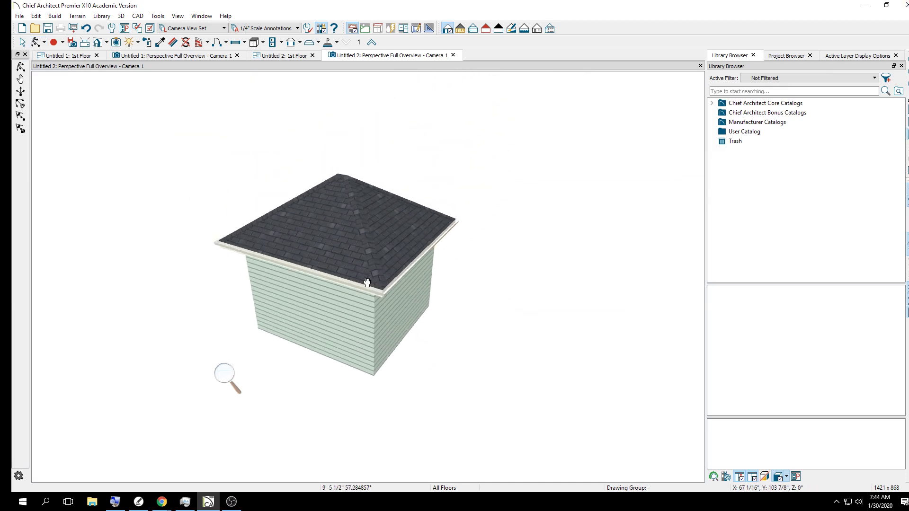
{"action": "key", "text": "space"}
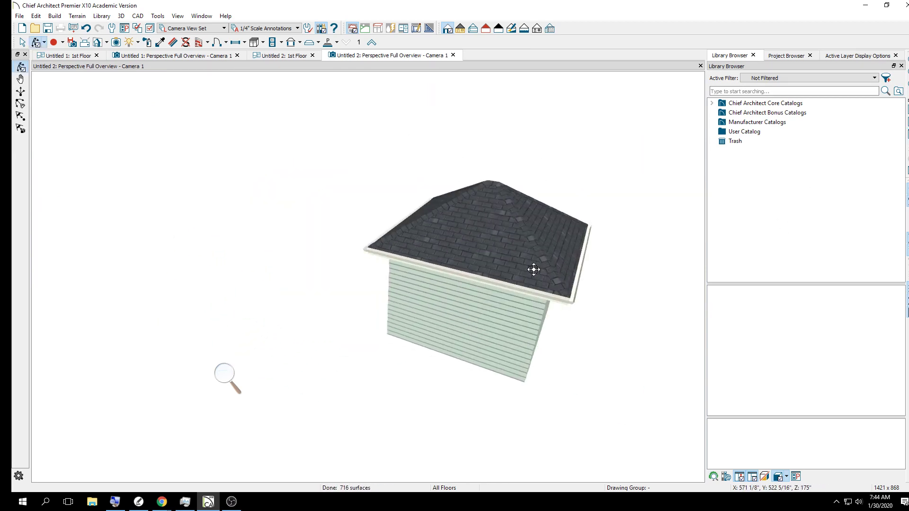
{"action": "left_click_drag", "start_coordinate": [645, 176], "coordinate": [434, 209]}
{"action": "left_click_drag", "start_coordinate": [377, 335], "coordinate": [472, 341]}
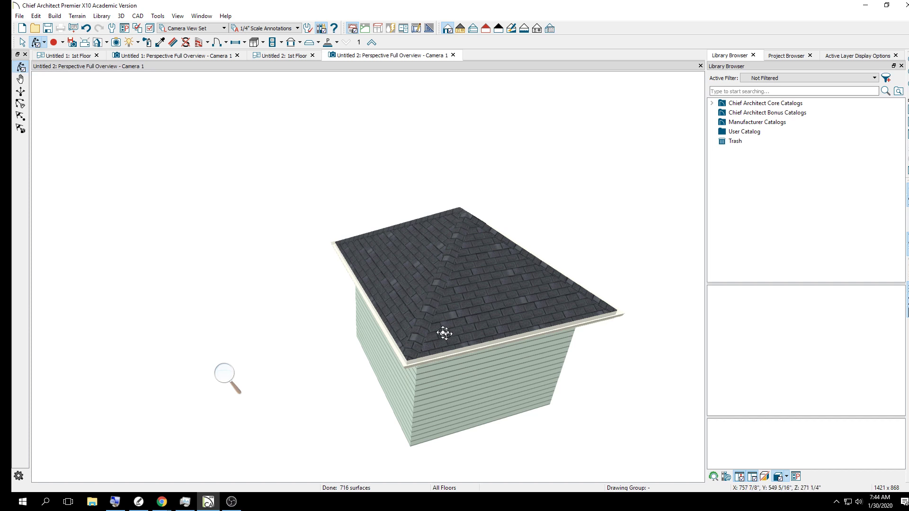
{"action": "left_click_drag", "start_coordinate": [444, 333], "coordinate": [507, 376]}
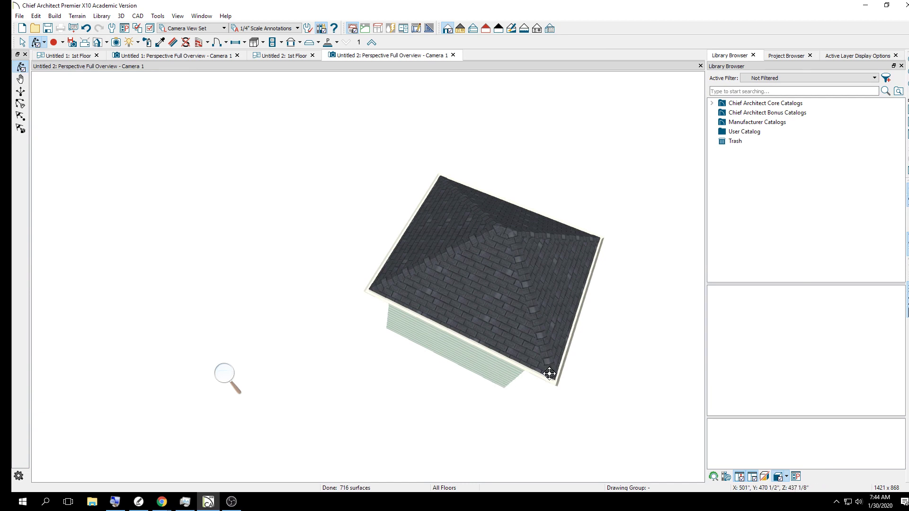
{"action": "middle_click_drag", "start_coordinate": [546, 370], "coordinate": [559, 295]}
{"action": "scroll", "coordinate": [357, 237], "scroll_direction": "up", "scroll_amount": 3}
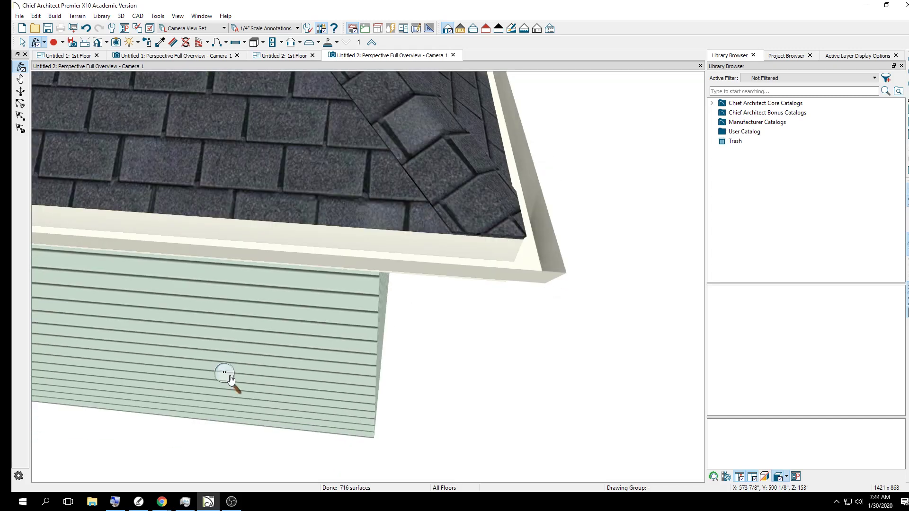
{"action": "scroll", "coordinate": [396, 328], "scroll_direction": "down", "scroll_amount": 5}
{"action": "middle_click_drag", "start_coordinate": [398, 324], "coordinate": [345, 263]}
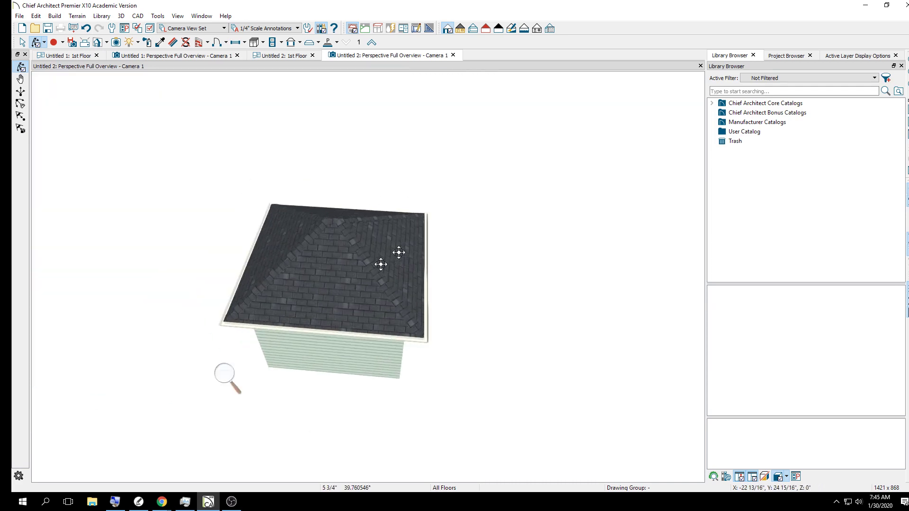
{"action": "middle_click_drag", "start_coordinate": [399, 252], "coordinate": [455, 55]}
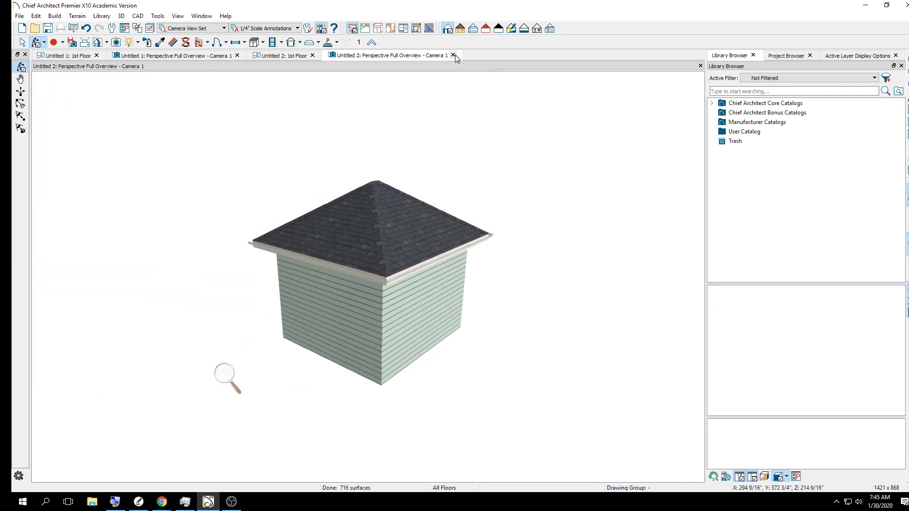
Return to the Untitled 2 plan and select the top and bottom walls together.
{"action": "left_click", "coordinate": [454, 55]}
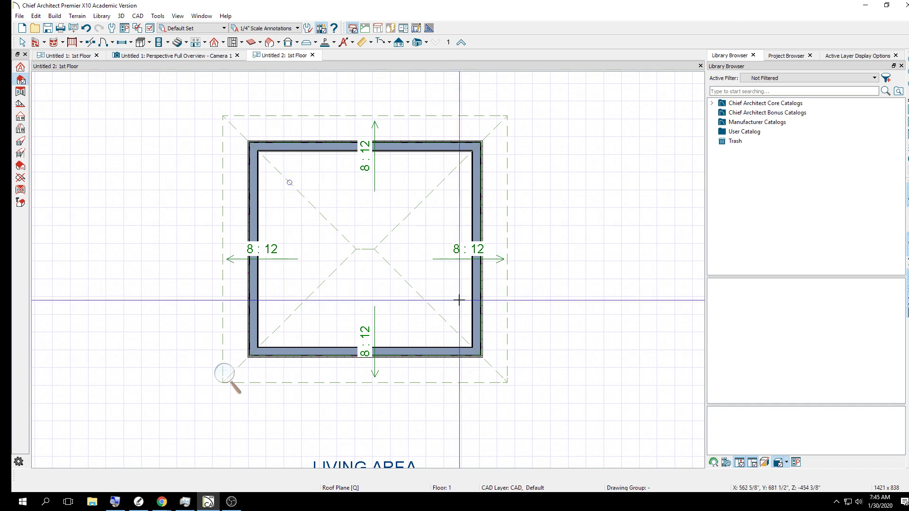
{"action": "left_click", "coordinate": [23, 43]}
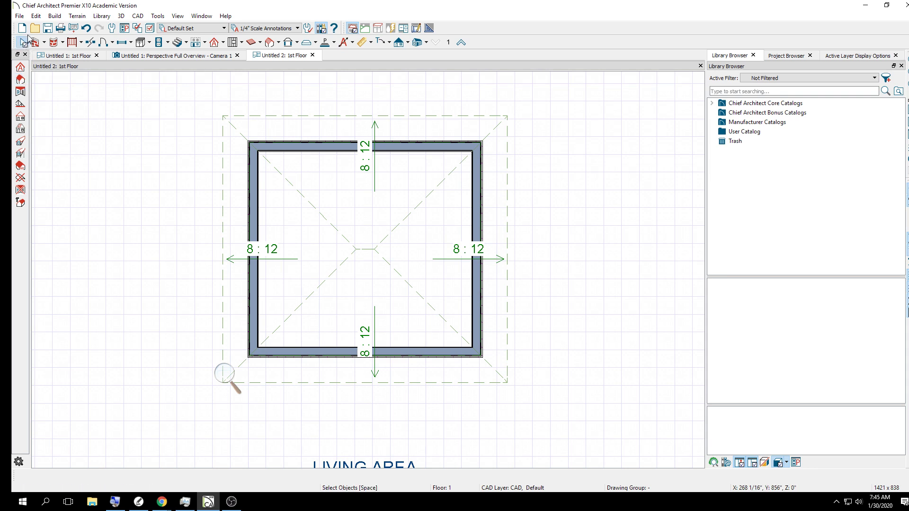
{"action": "left_click", "coordinate": [419, 353]}
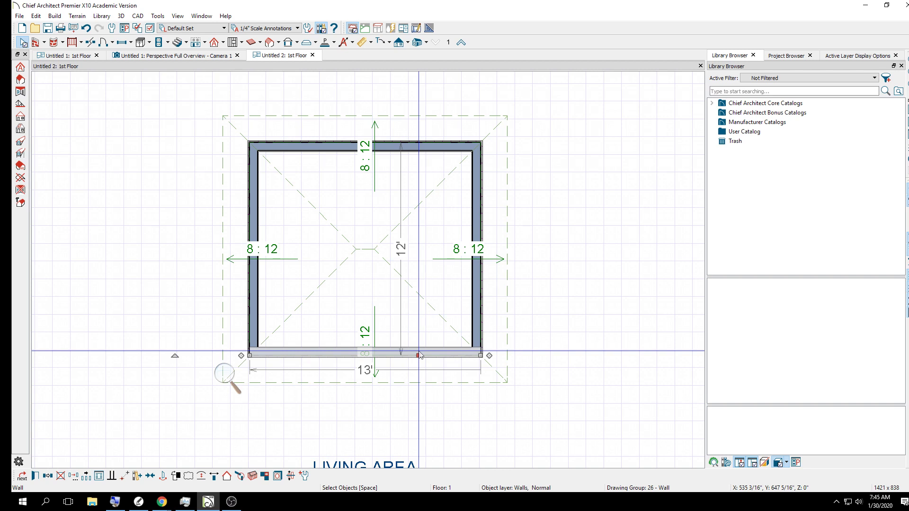
{"action": "key", "text": "Escape"}
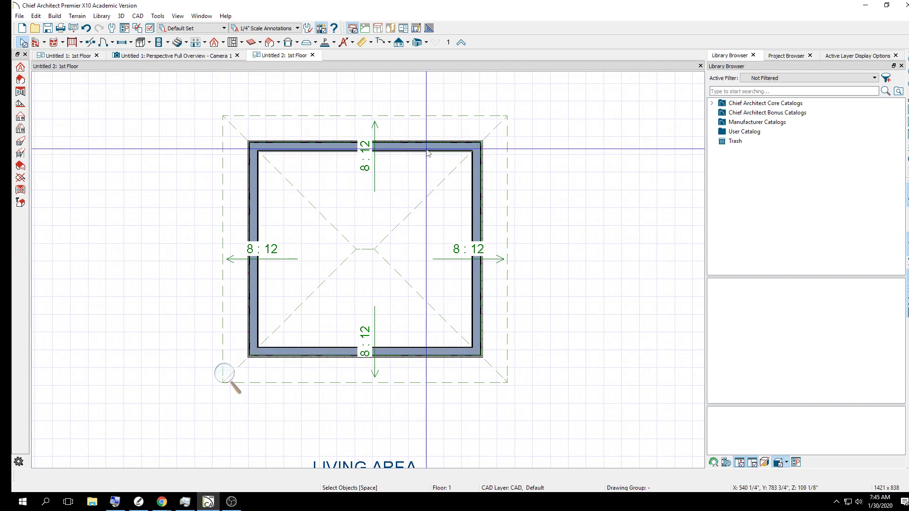
{"action": "left_click", "coordinate": [428, 151]}
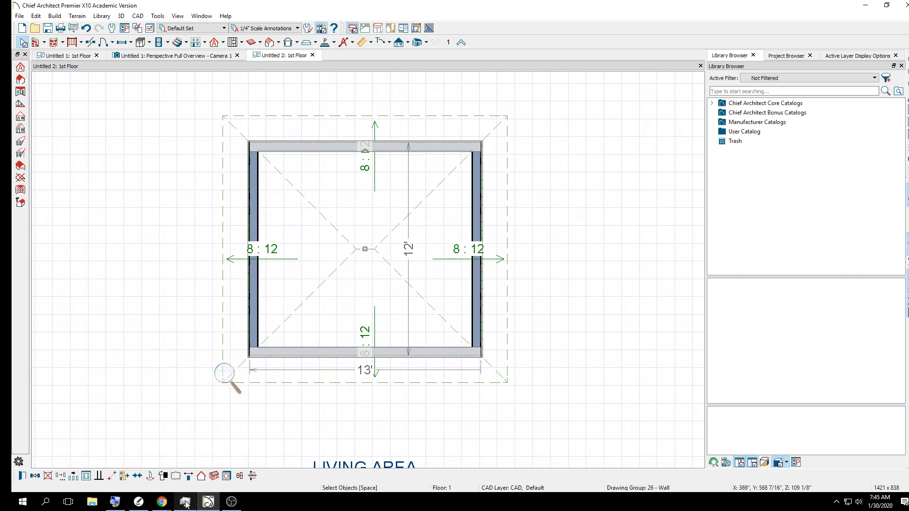
{"action": "left_click", "coordinate": [115, 502]}
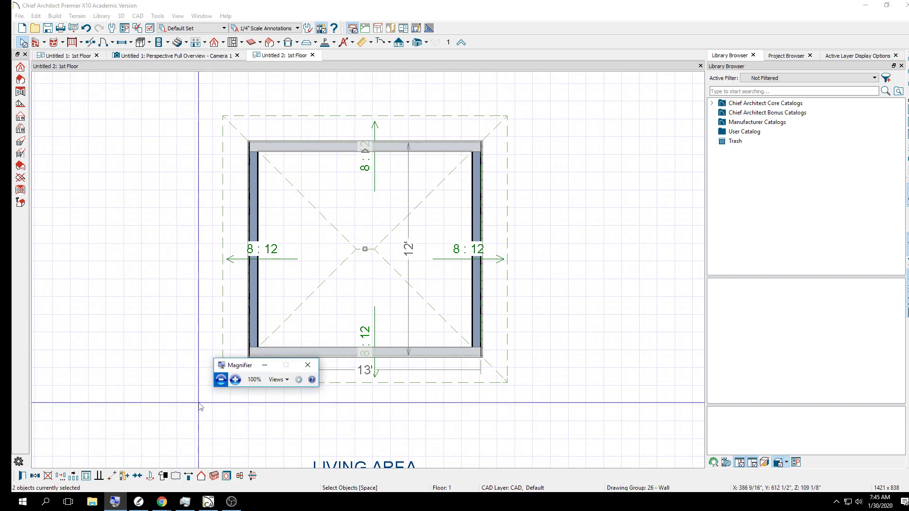
{"action": "left_click", "coordinate": [236, 380]}
{"action": "left_click", "coordinate": [235, 379]}
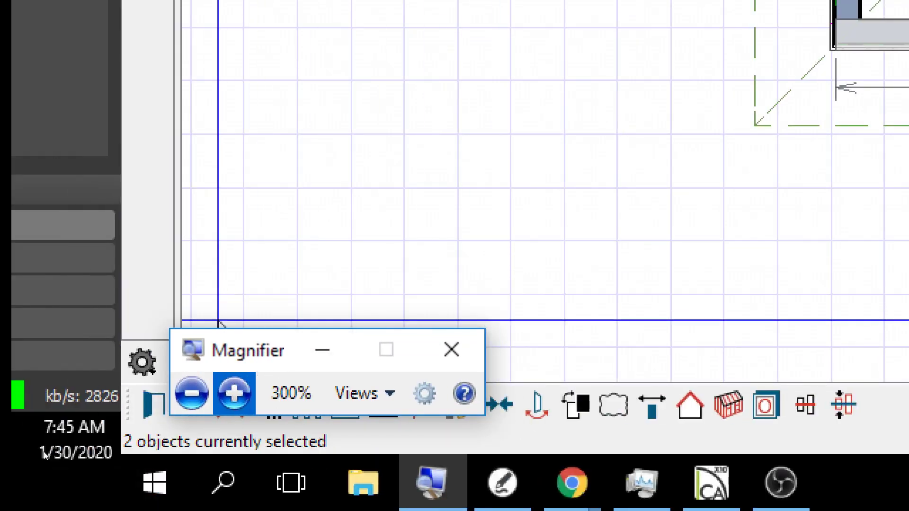
{"action": "left_click_drag", "start_coordinate": [220, 355], "coordinate": [226, 97]}
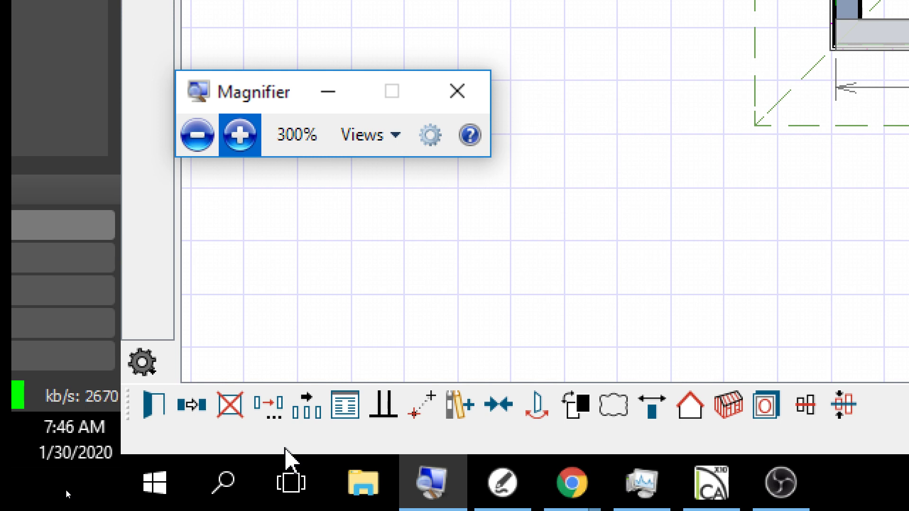
{"action": "left_click", "coordinate": [197, 135]}
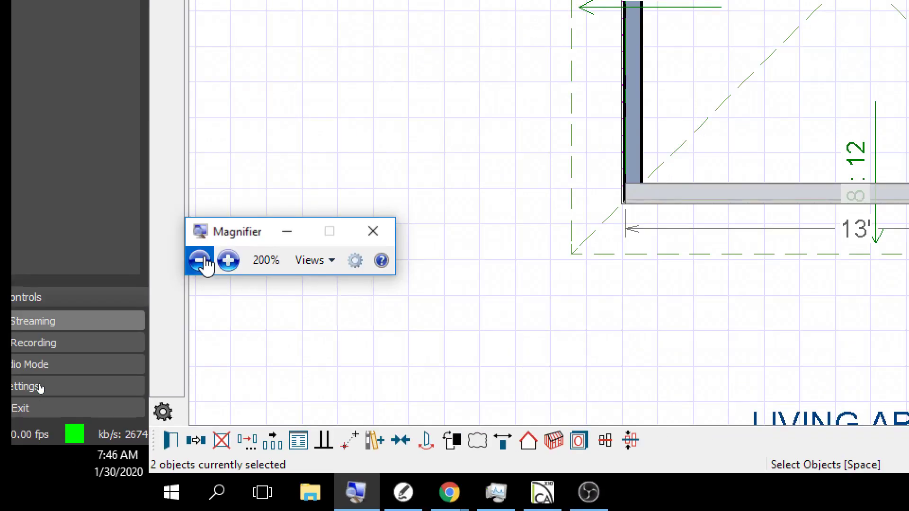
{"action": "left_click", "coordinate": [200, 261]}
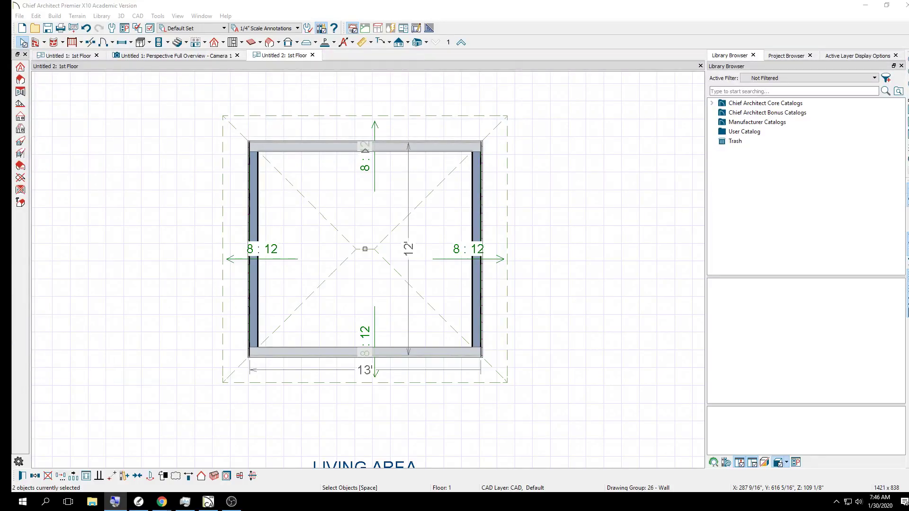
Select the top, bottom, right and left walls and open their Wall Specification dialog.
{"action": "left_click", "coordinate": [608, 208]}
{"action": "left_click", "coordinate": [414, 145]}
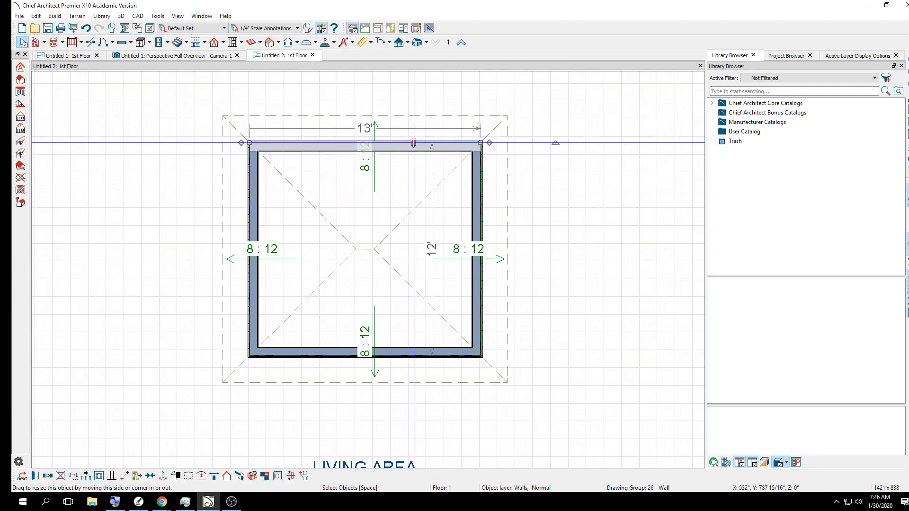
{"action": "left_click", "coordinate": [513, 245]}
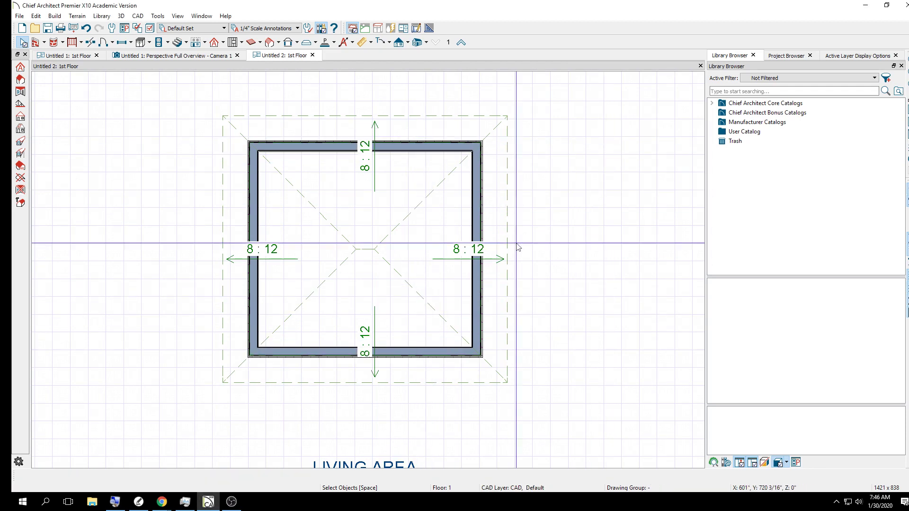
{"action": "left_click", "coordinate": [452, 147]}
{"action": "left_click", "coordinate": [503, 353], "text": "shift"}
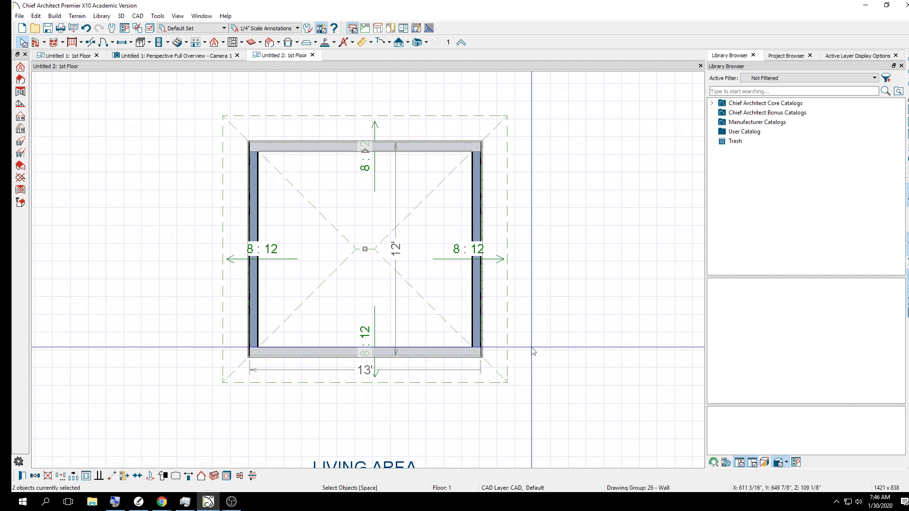
{"action": "left_click", "coordinate": [477, 303], "text": "shift"}
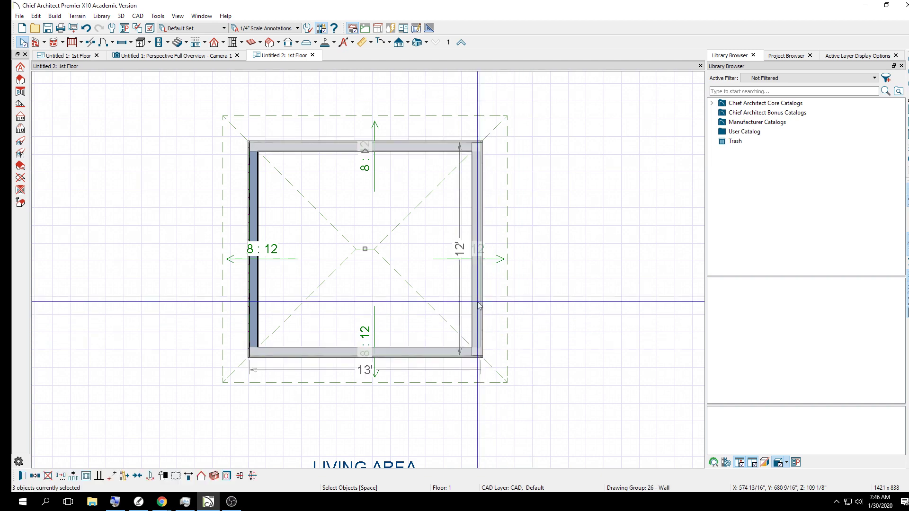
{"action": "left_click", "coordinate": [252, 305], "text": "shift"}
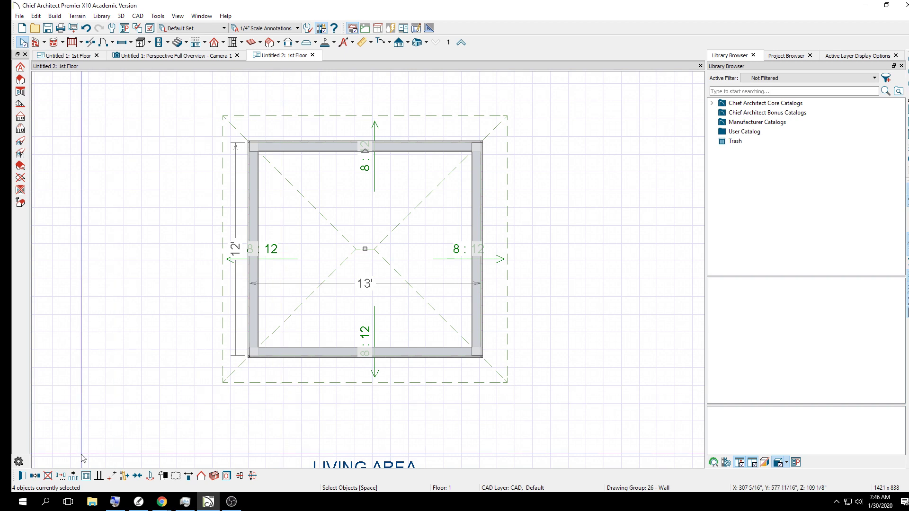
{"action": "left_click", "coordinate": [23, 476]}
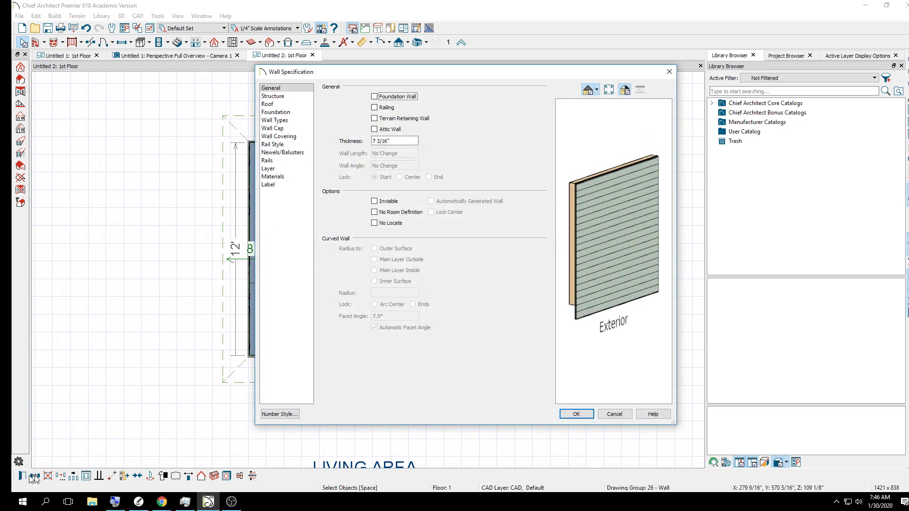
Change all four shed walls from hip walls to Full Gable Wall in the Wall Specification Roof panel.
{"action": "left_click", "coordinate": [268, 105]}
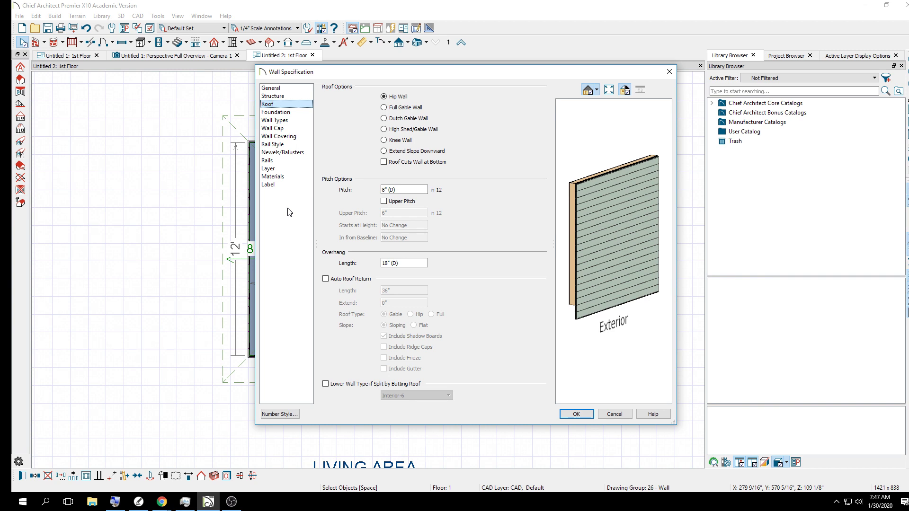
{"action": "left_click", "coordinate": [385, 108]}
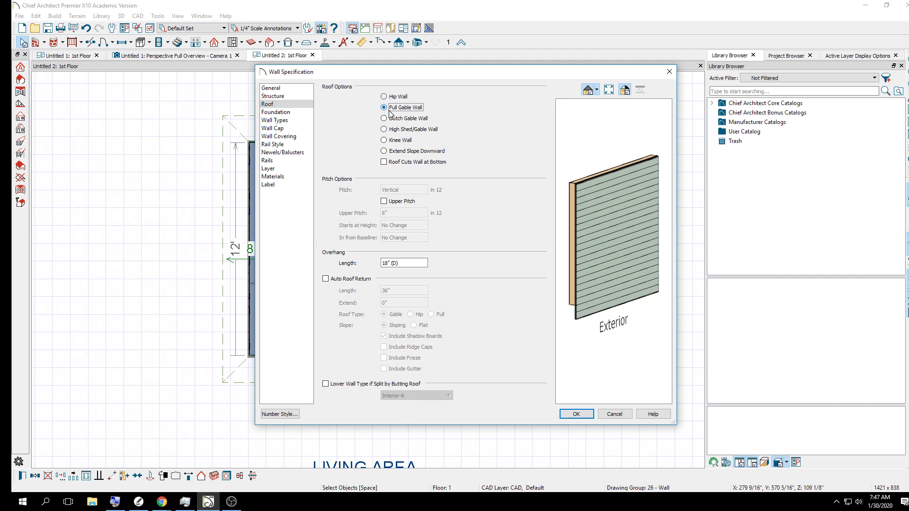
{"action": "left_click", "coordinate": [586, 415]}
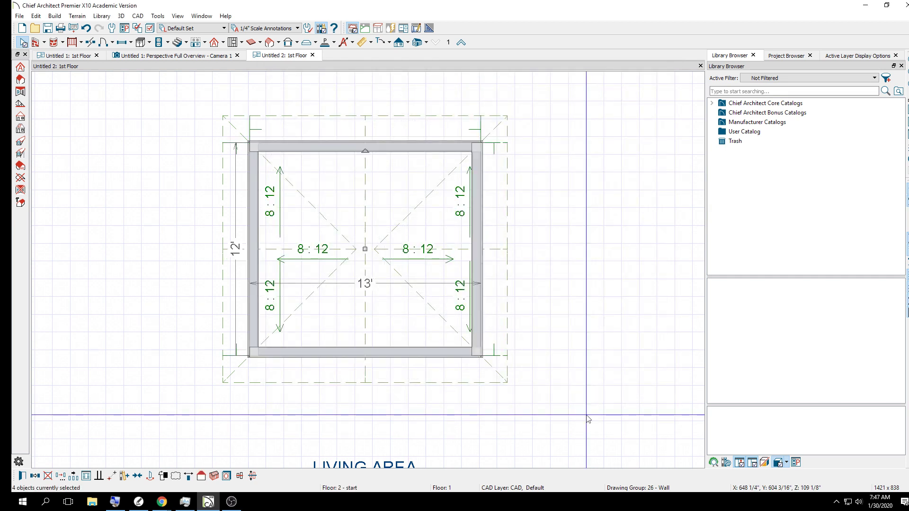
{"action": "key", "text": "F9"}
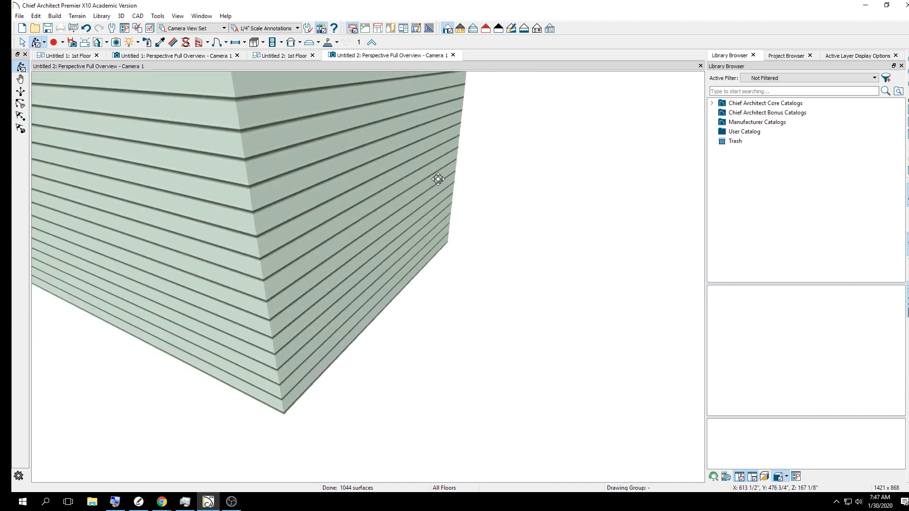
{"action": "left_click_drag", "start_coordinate": [423, 147], "coordinate": [422, 264]}
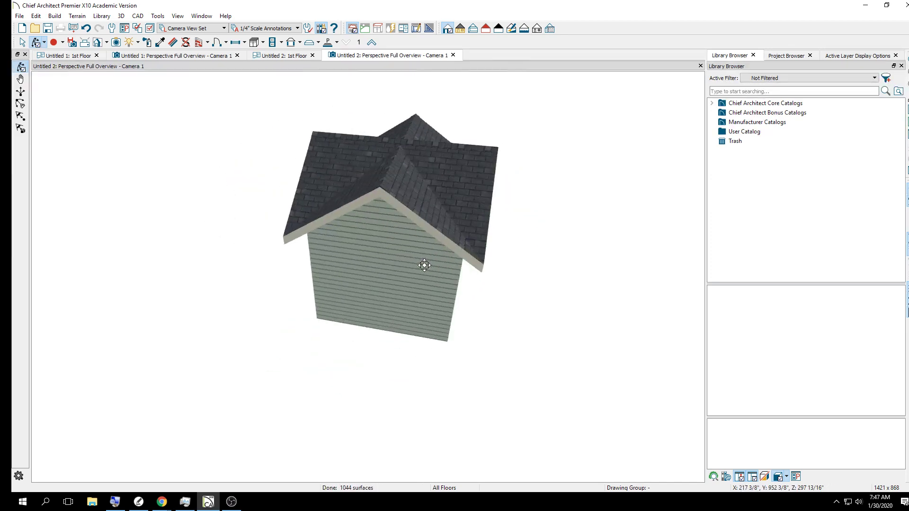
{"action": "left_click", "coordinate": [453, 55]}
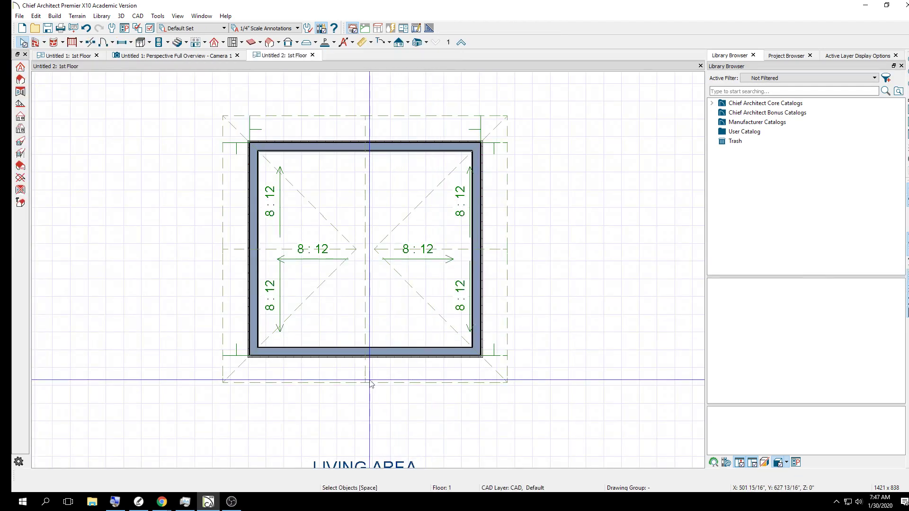
Set the left and right side walls back to Hip Wall in Wall Specification, then deselect them.
{"action": "left_click", "coordinate": [479, 267]}
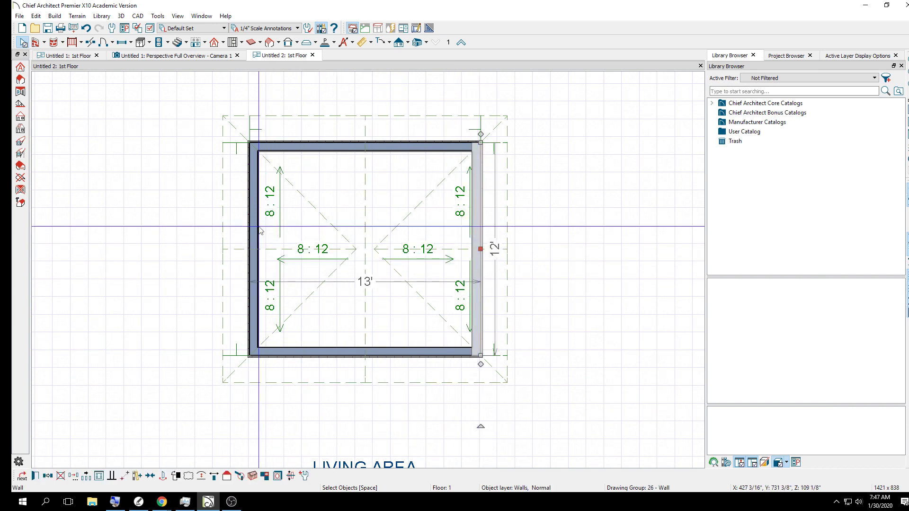
{"action": "key", "text": "Escape"}
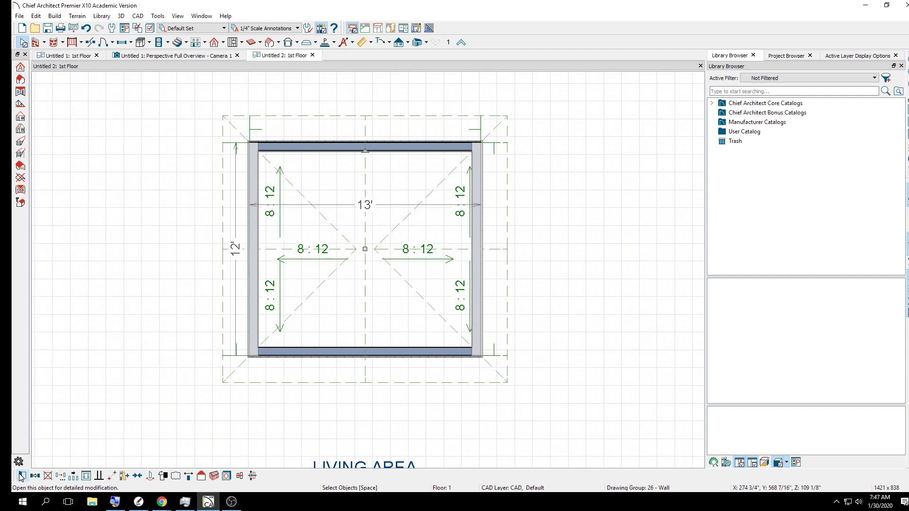
{"action": "left_click", "coordinate": [22, 477]}
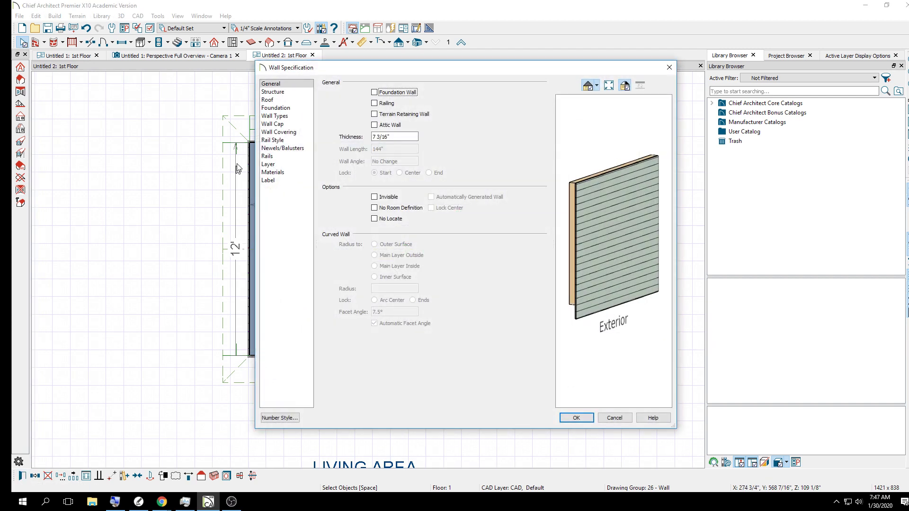
{"action": "left_click", "coordinate": [267, 99]}
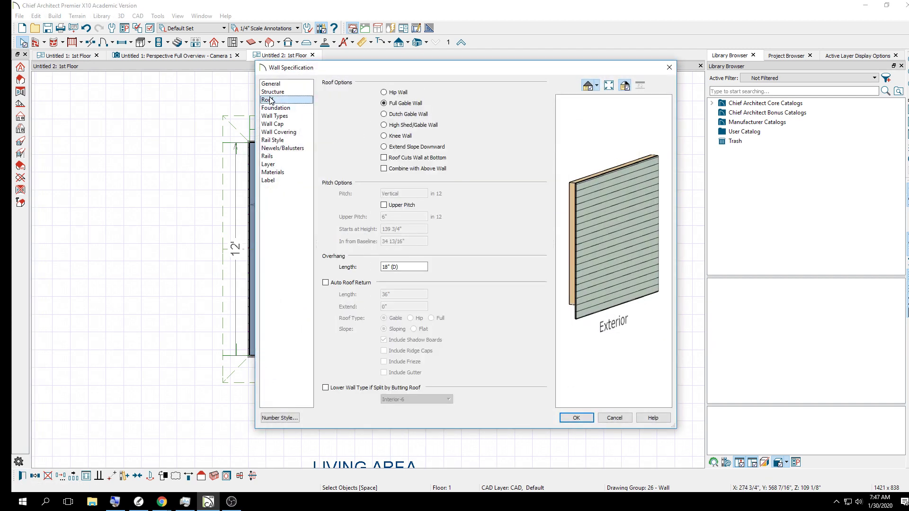
{"action": "left_click", "coordinate": [399, 92]}
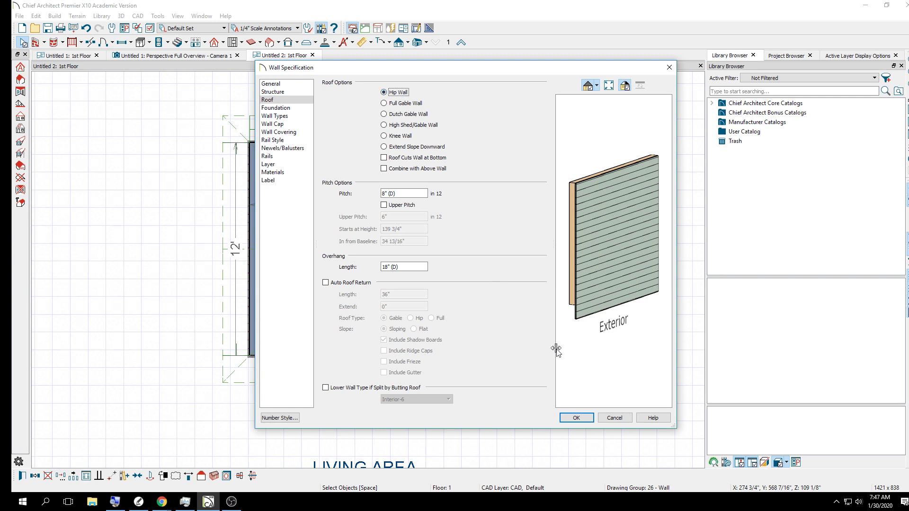
{"action": "left_click", "coordinate": [576, 417]}
{"action": "left_click", "coordinate": [595, 202]}
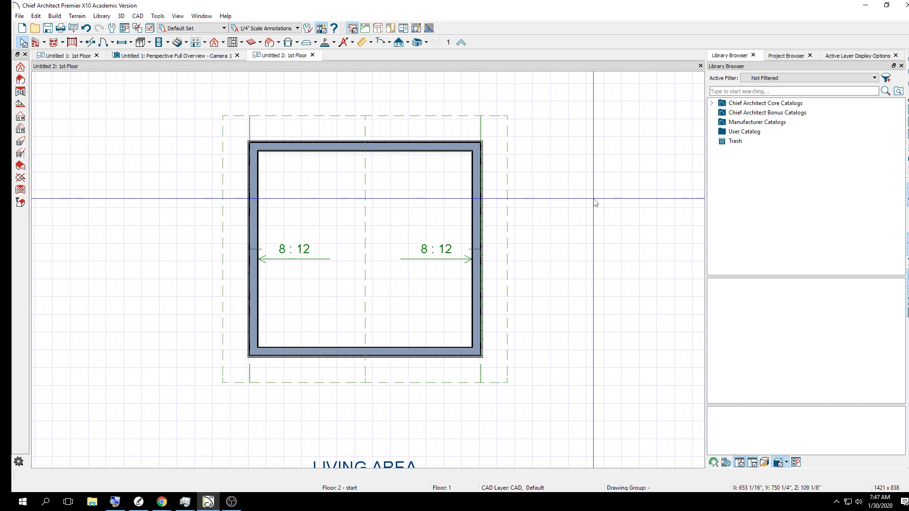
{"action": "key", "text": "F9"}
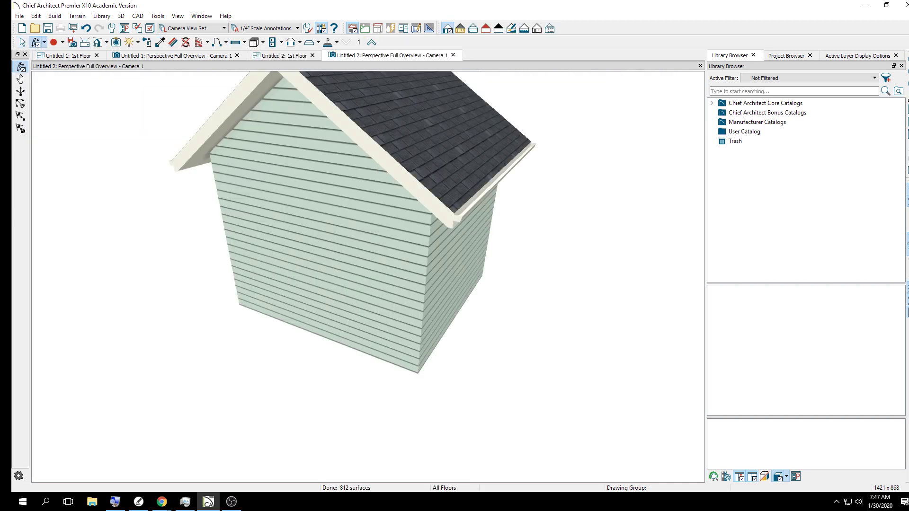
{"action": "left_click_drag", "start_coordinate": [388, 181], "coordinate": [513, 230]}
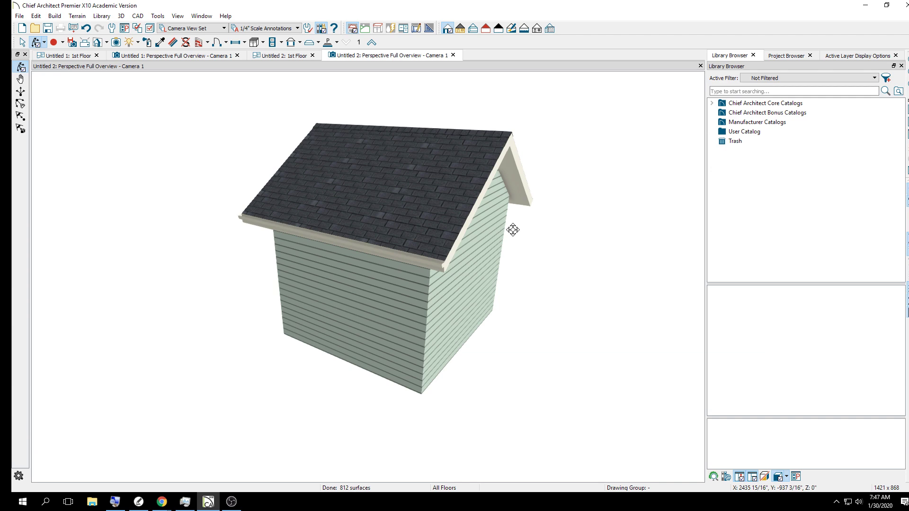
{"action": "left_click_drag", "start_coordinate": [513, 230], "coordinate": [355, 246]}
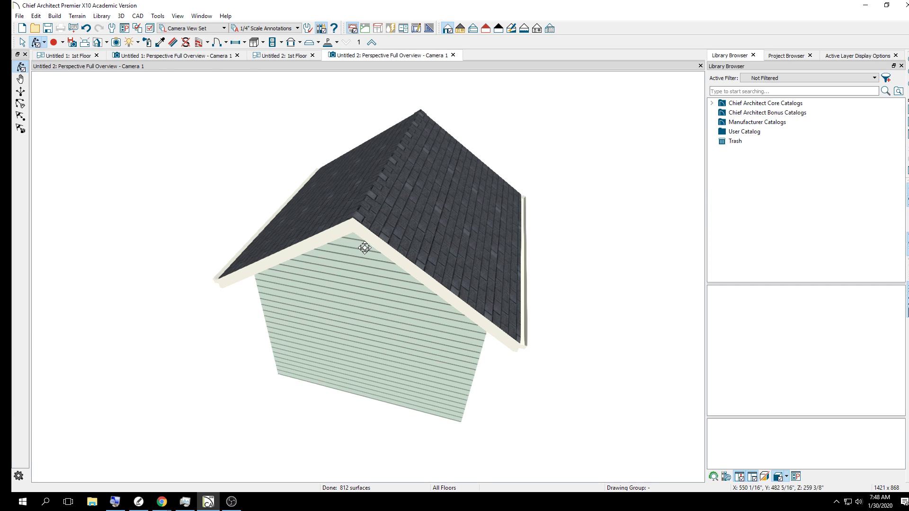
{"action": "left_click", "coordinate": [453, 55]}
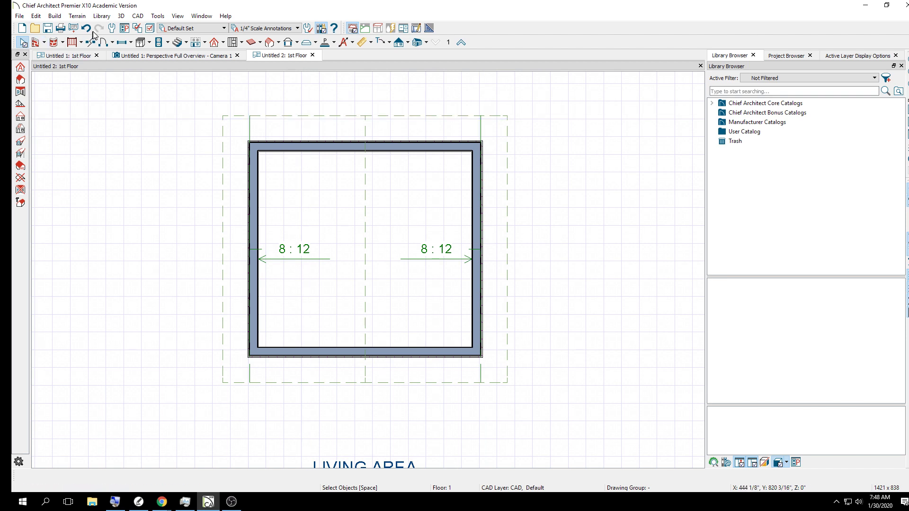
Place a 3040DH window in the front wall and a 3068 hinged door near its right corner.
{"action": "left_click", "coordinate": [119, 46]}
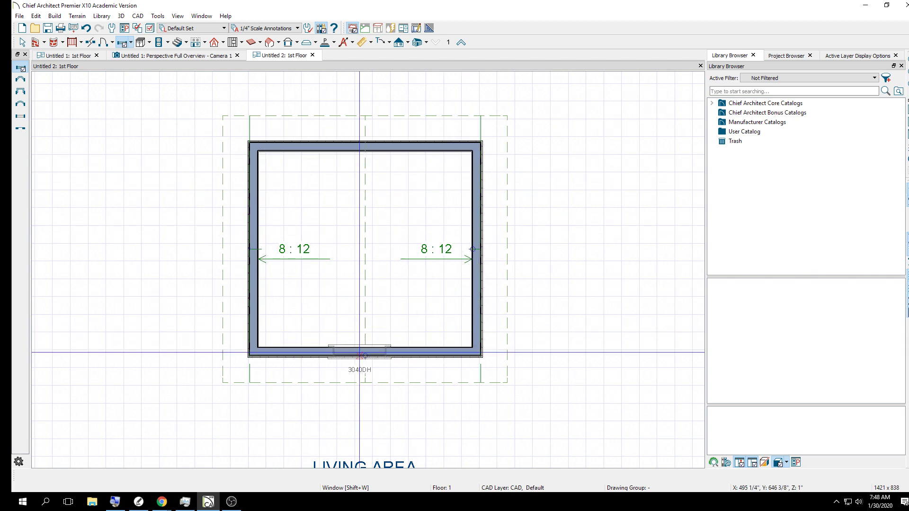
{"action": "left_click", "coordinate": [315, 350]}
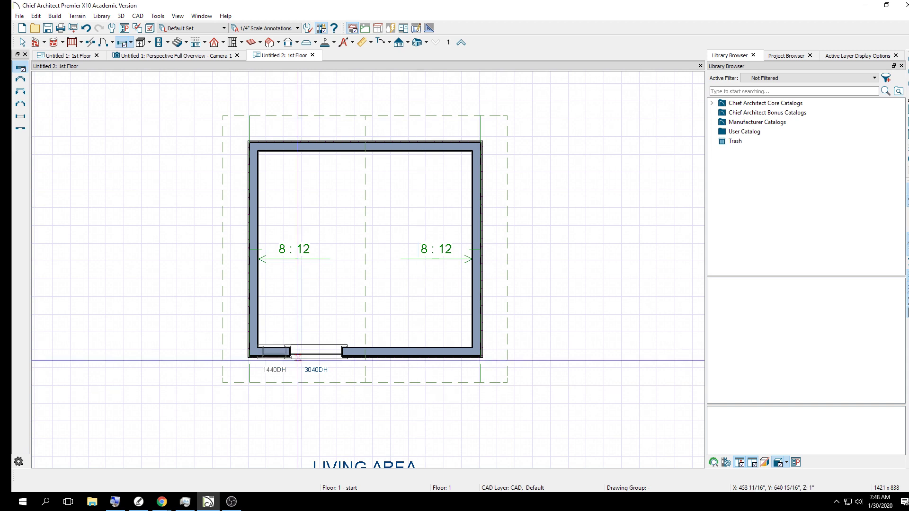
{"action": "left_click", "coordinate": [103, 44]}
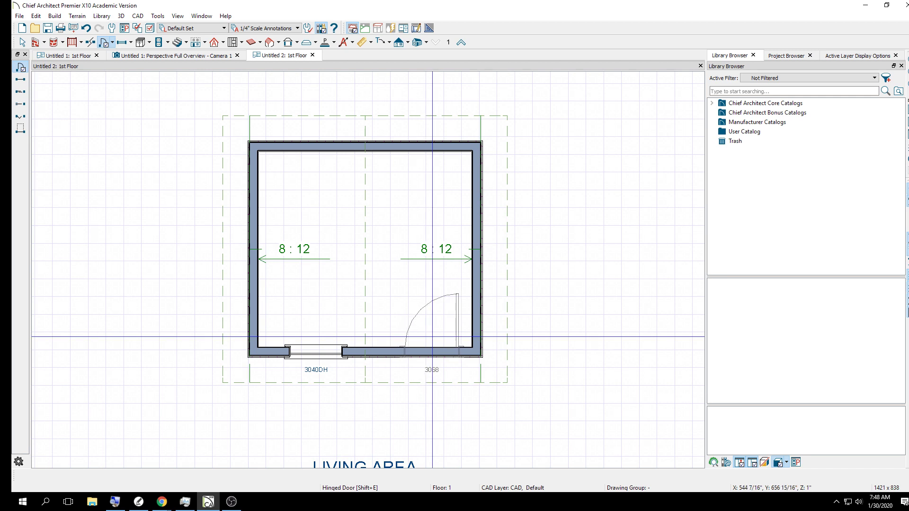
{"action": "left_click", "coordinate": [432, 337]}
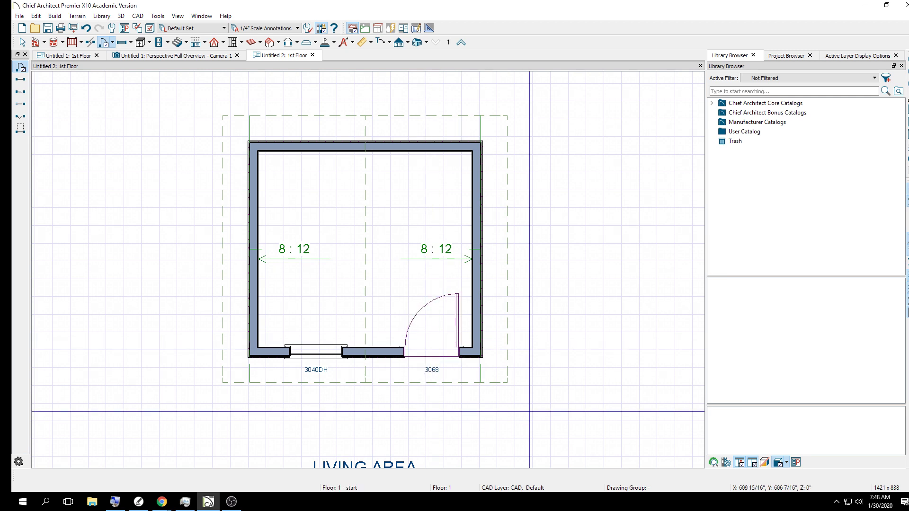
Open a Perspective Full Overview with F9 and orbit to see the gable roof and right side.
{"action": "key", "text": "F9"}
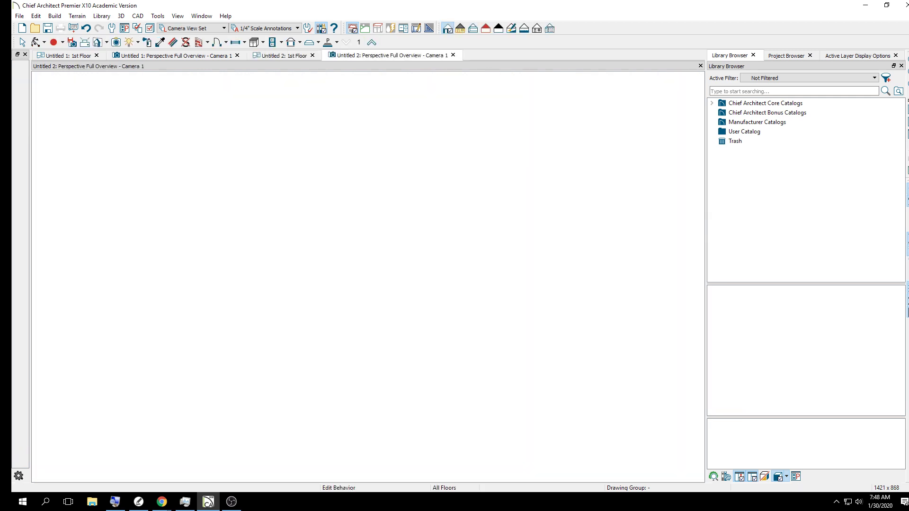
{"action": "left_click_drag", "start_coordinate": [313, 189], "coordinate": [381, 265]}
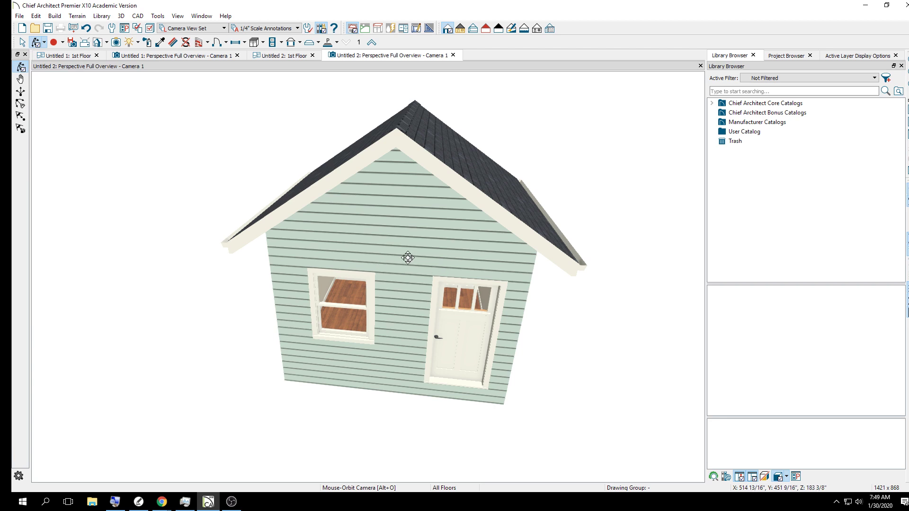
{"action": "left_click_drag", "start_coordinate": [407, 257], "coordinate": [357, 262]}
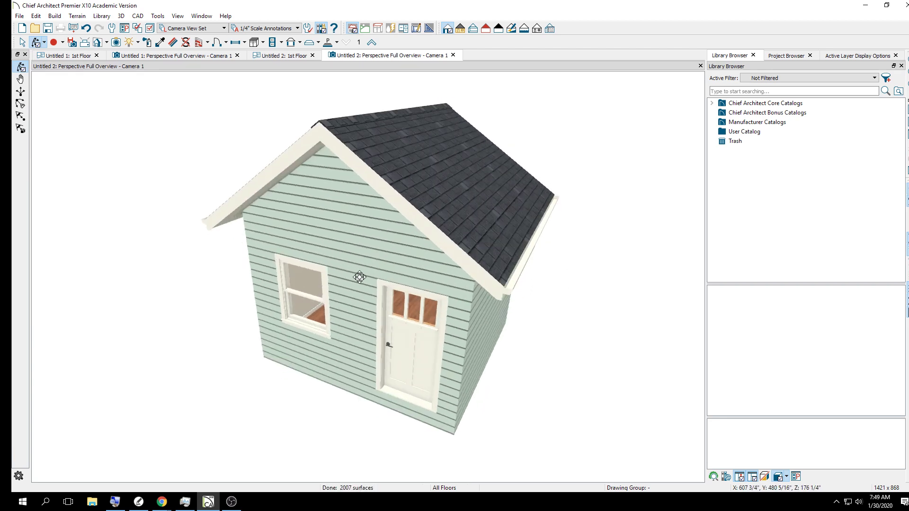
Select the front door and set it to Show Door Open in 3D.
{"action": "left_click", "coordinate": [22, 44]}
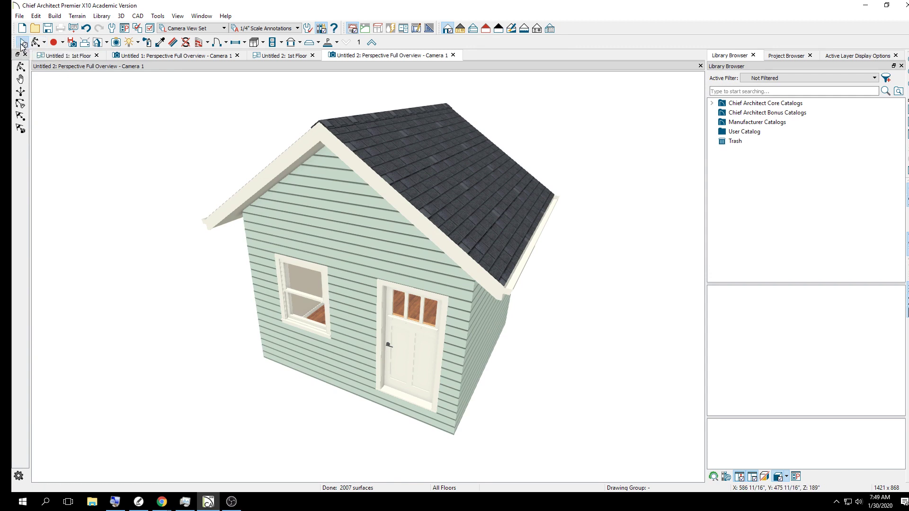
{"action": "left_click", "coordinate": [409, 339]}
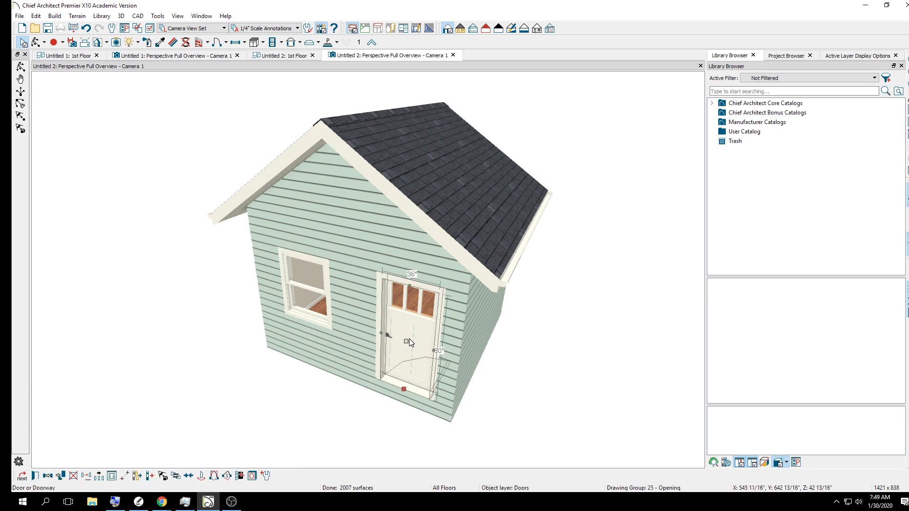
{"action": "right_click", "coordinate": [411, 339]}
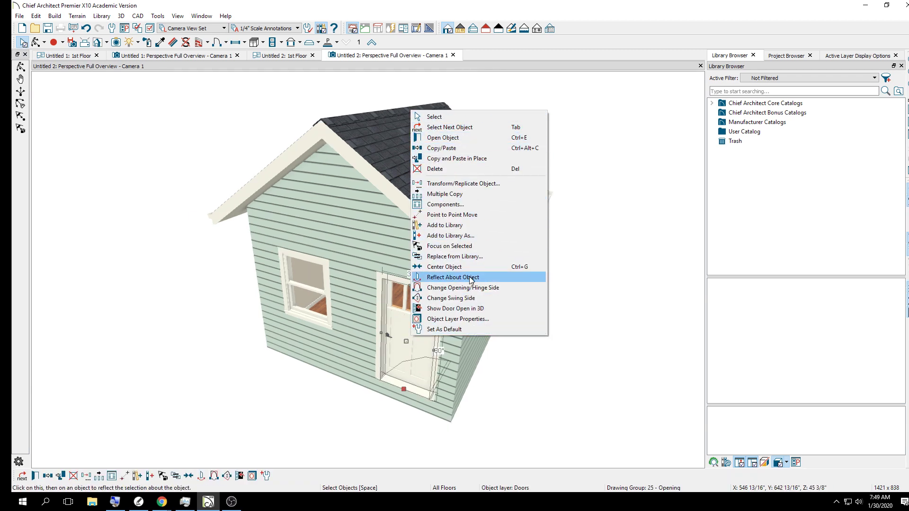
{"action": "left_click", "coordinate": [479, 311]}
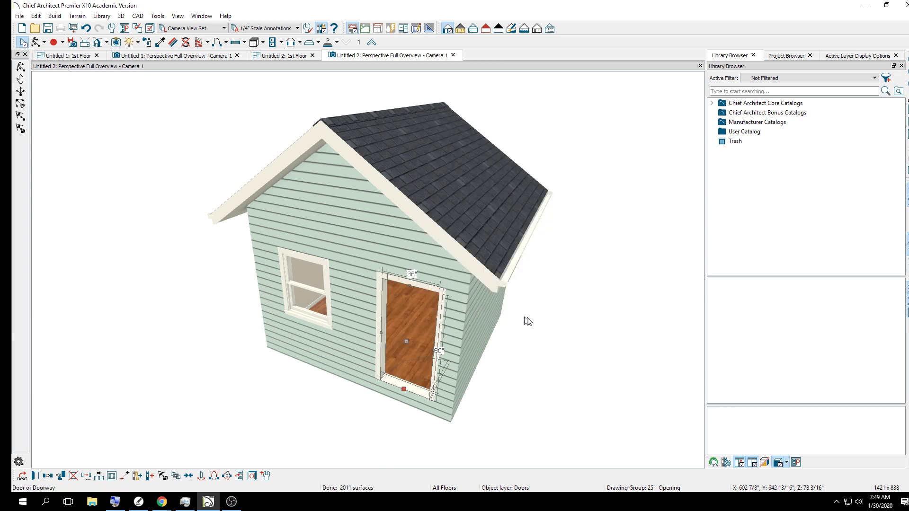
Orbit and zoom to a close frontal view of the open doorway.
{"action": "left_click", "coordinate": [35, 42]}
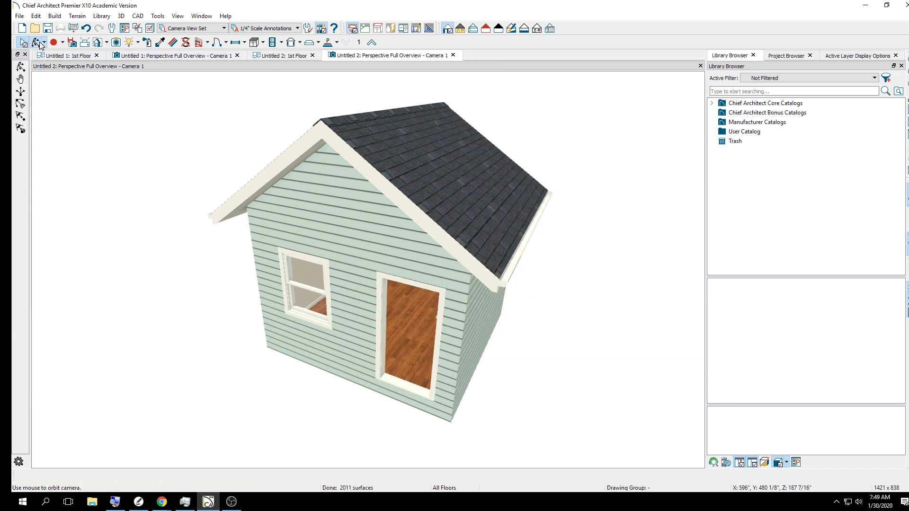
{"action": "left_click_drag", "start_coordinate": [167, 187], "coordinate": [261, 238]}
{"action": "scroll", "coordinate": [364, 270], "scroll_direction": "up", "scroll_amount": 10}
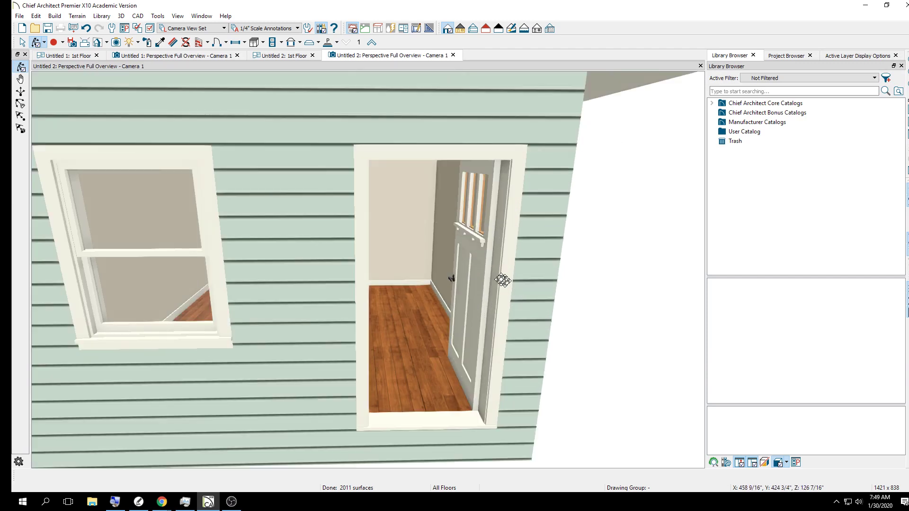
{"action": "scroll", "coordinate": [400, 264], "scroll_direction": "up", "scroll_amount": 5}
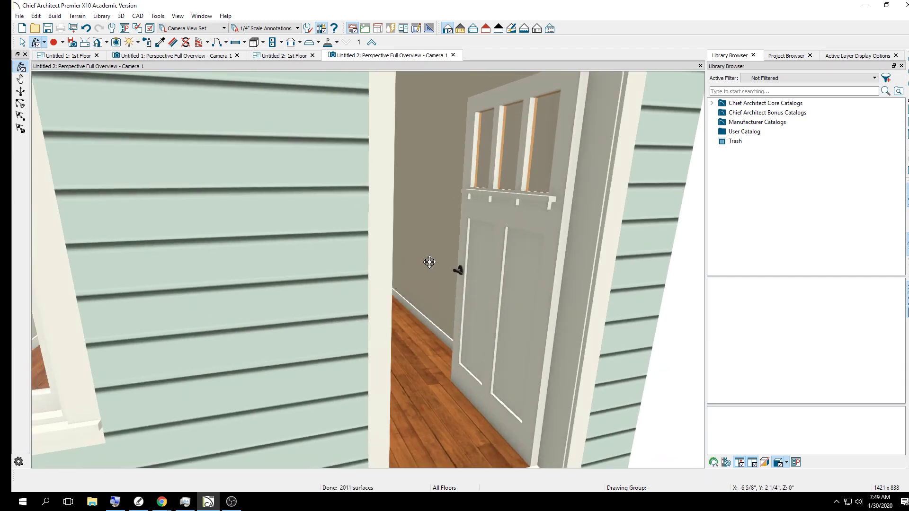
{"action": "scroll", "coordinate": [387, 269], "scroll_direction": "down", "scroll_amount": 3}
{"action": "scroll", "coordinate": [365, 268], "scroll_direction": "down", "scroll_amount": 8}
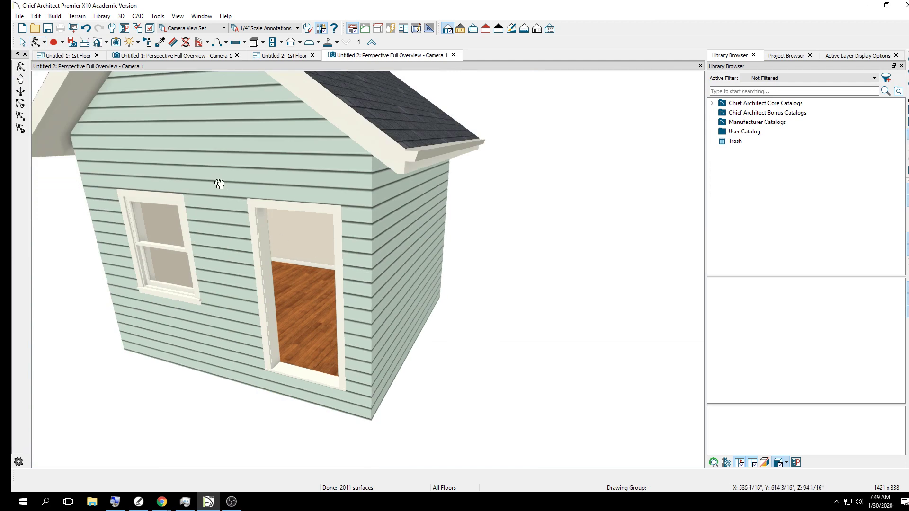
{"action": "left_click_drag", "start_coordinate": [220, 184], "coordinate": [365, 248]}
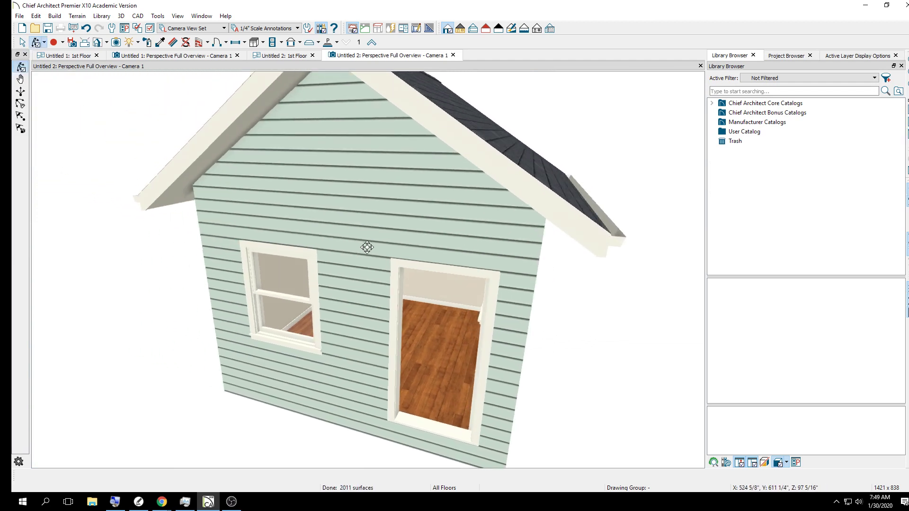
{"action": "scroll", "coordinate": [365, 248], "scroll_direction": "down", "scroll_amount": 3}
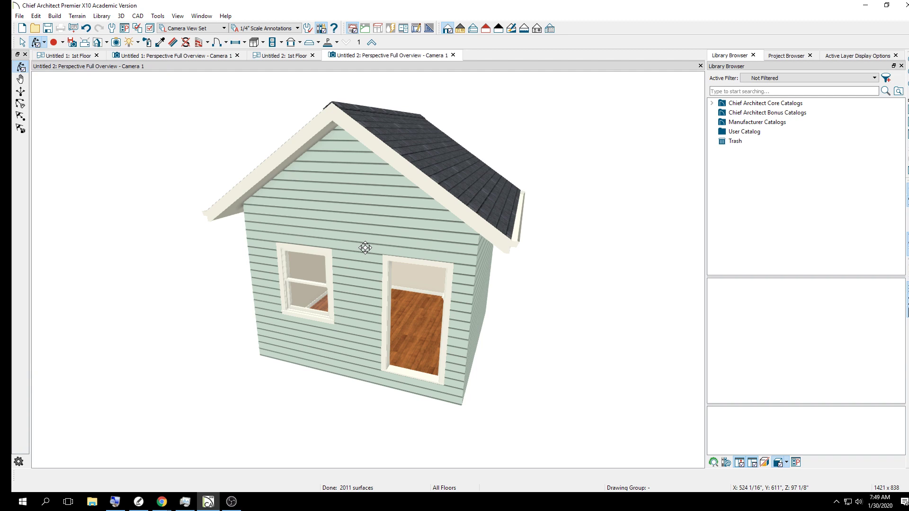
On the 1st Floor plan, add Auto Exterior Dimensions showing 13' by 12' and opening offsets.
{"action": "left_click", "coordinate": [282, 56]}
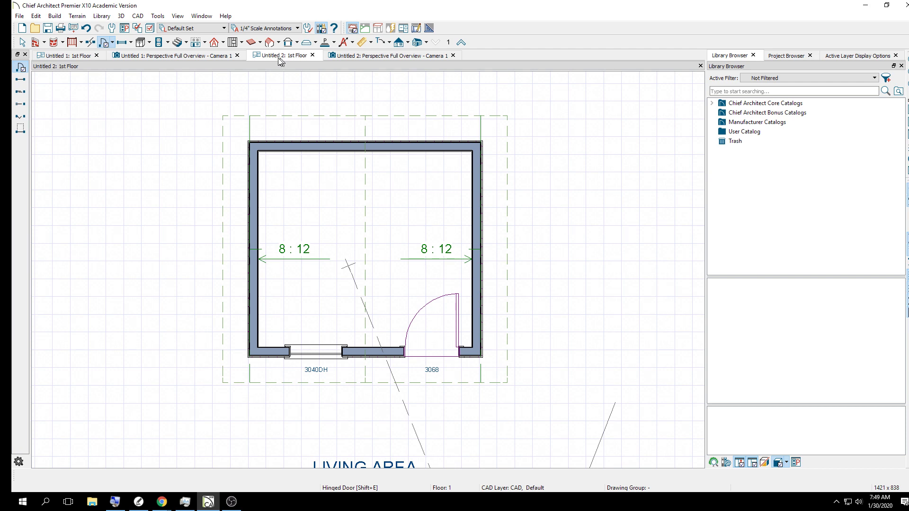
{"action": "scroll", "coordinate": [367, 219], "scroll_direction": "up", "scroll_amount": 1}
{"action": "scroll", "coordinate": [366, 218], "scroll_direction": "down", "scroll_amount": 2}
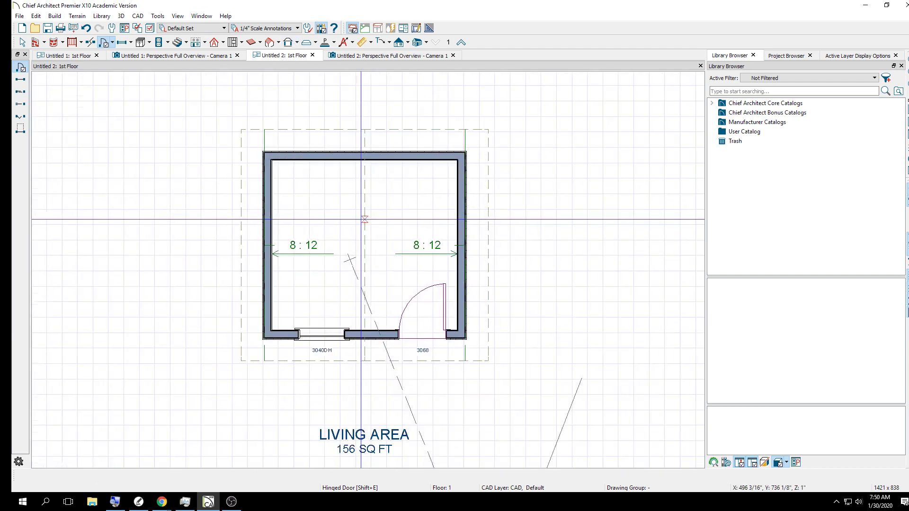
{"action": "scroll", "coordinate": [367, 219], "scroll_direction": "up", "scroll_amount": 1}
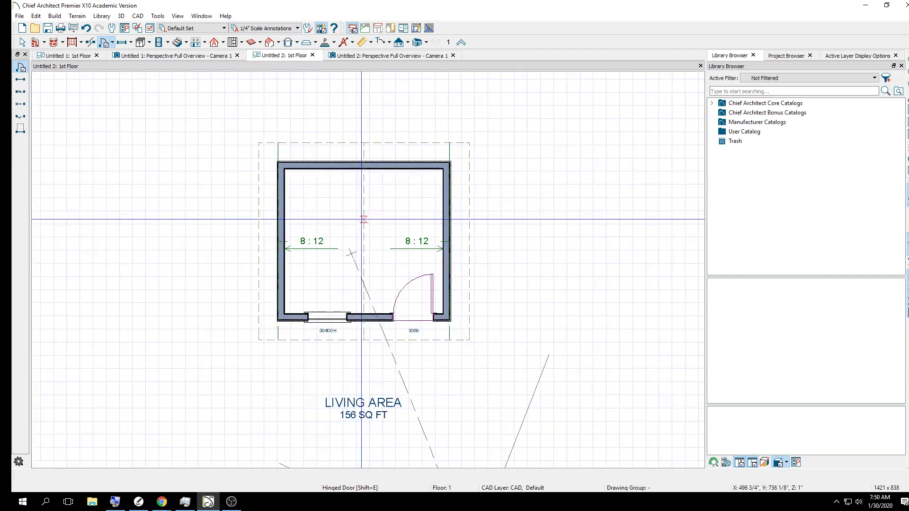
{"action": "left_click", "coordinate": [136, 16]}
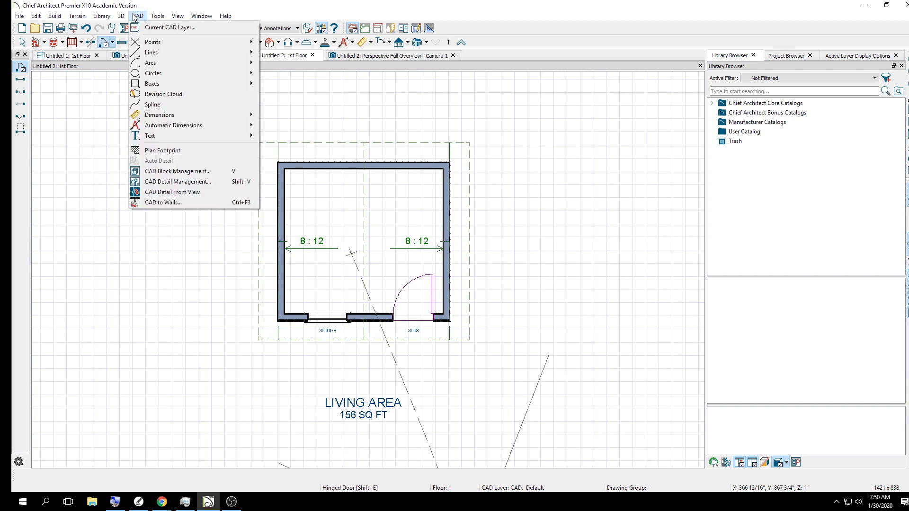
{"action": "mouse_move", "coordinate": [236, 126]}
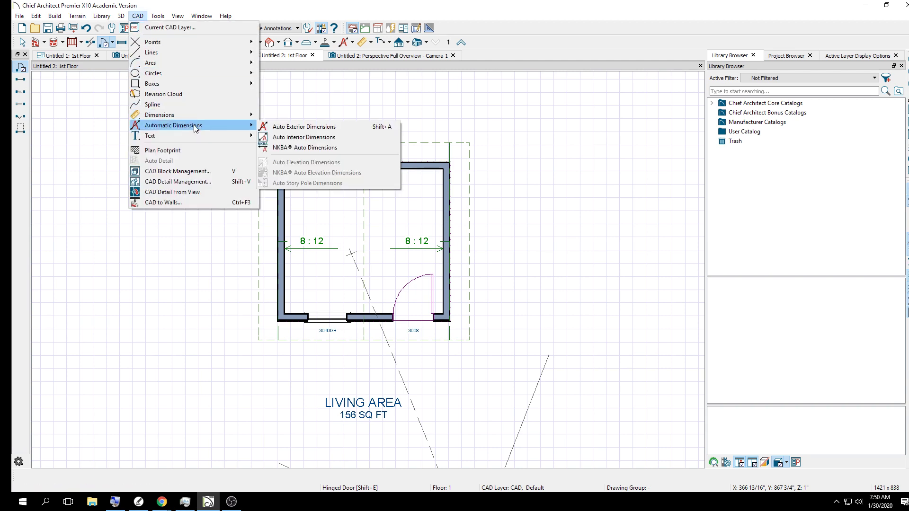
{"action": "left_click", "coordinate": [293, 126]}
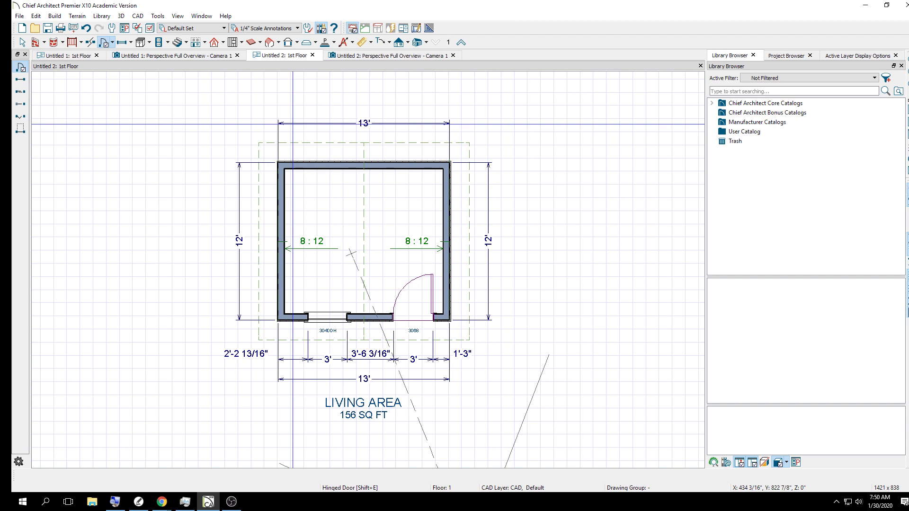
Switch to the Perspective Full Overview - Camera 1 view of the shed.
{"action": "left_click", "coordinate": [373, 57]}
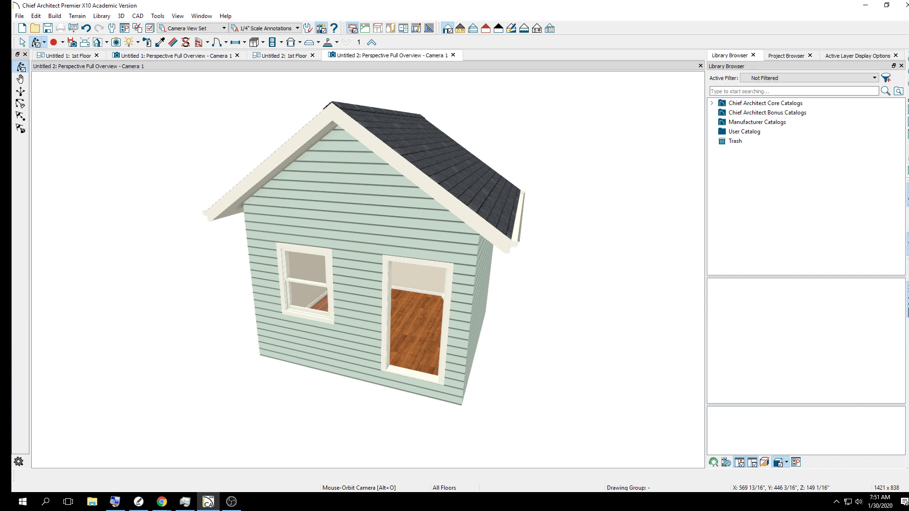
Orbit from eye level down below the shed to view the siding and OSB floor underside.
{"action": "left_click_drag", "start_coordinate": [176, 240], "coordinate": [166, 195]}
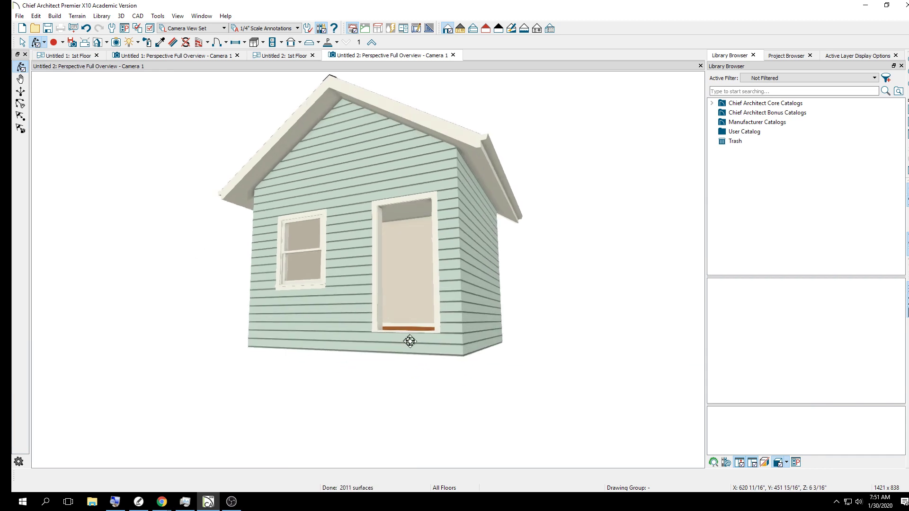
{"action": "scroll", "coordinate": [410, 341], "scroll_direction": "up", "scroll_amount": 6}
{"action": "scroll", "coordinate": [402, 343], "scroll_direction": "down", "scroll_amount": 2}
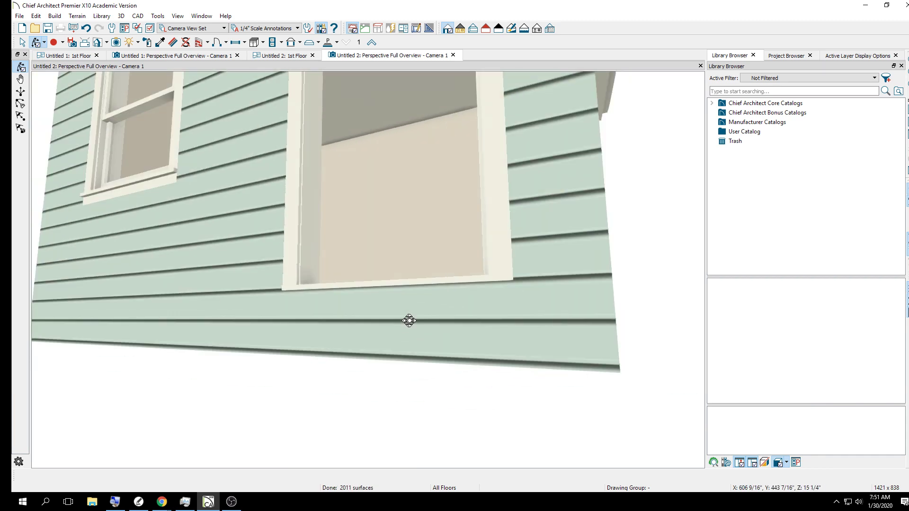
{"action": "left_click_drag", "start_coordinate": [409, 321], "coordinate": [280, 349]}
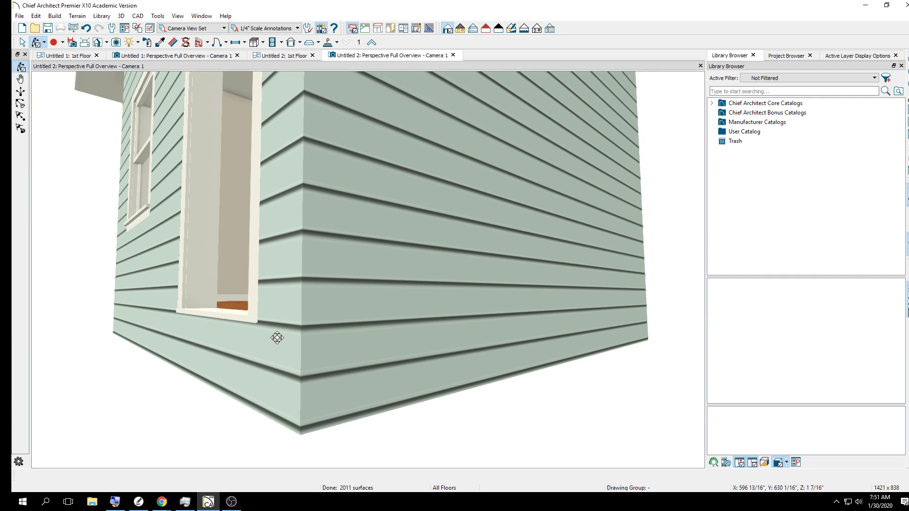
{"action": "left_click_drag", "start_coordinate": [277, 337], "coordinate": [249, 335]}
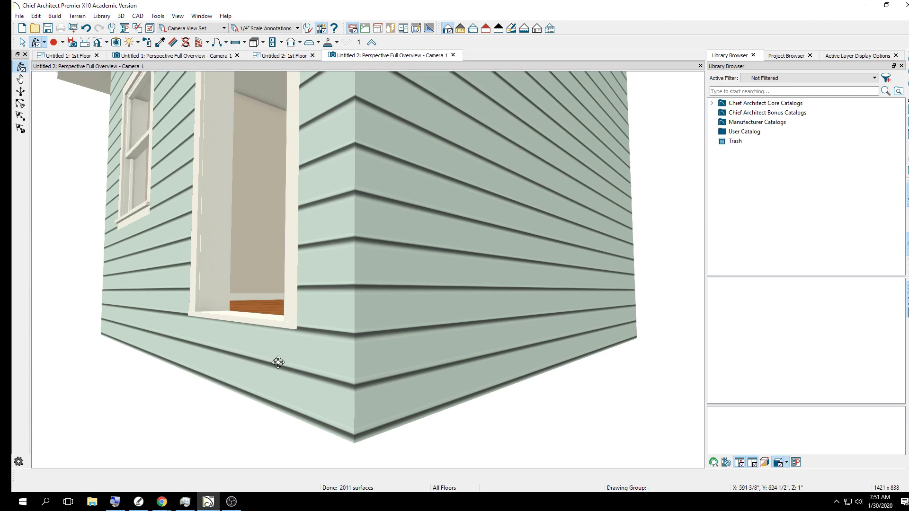
{"action": "left_click_drag", "start_coordinate": [278, 363], "coordinate": [276, 325]}
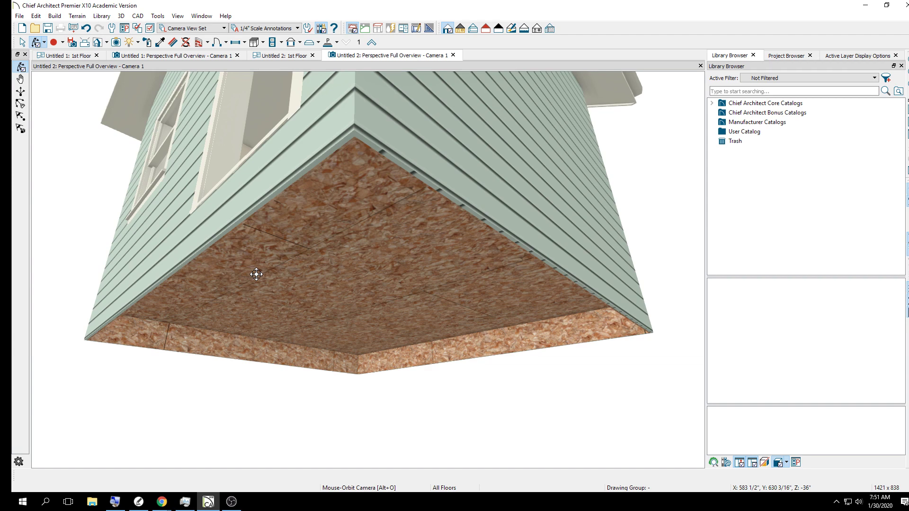
{"action": "left_click_drag", "start_coordinate": [339, 260], "coordinate": [349, 288]}
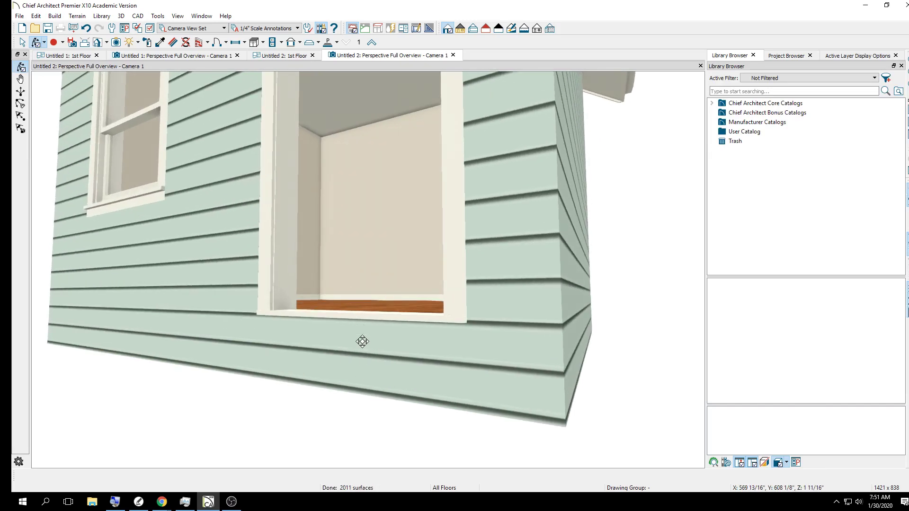
{"action": "left_click_drag", "start_coordinate": [362, 342], "coordinate": [338, 314]}
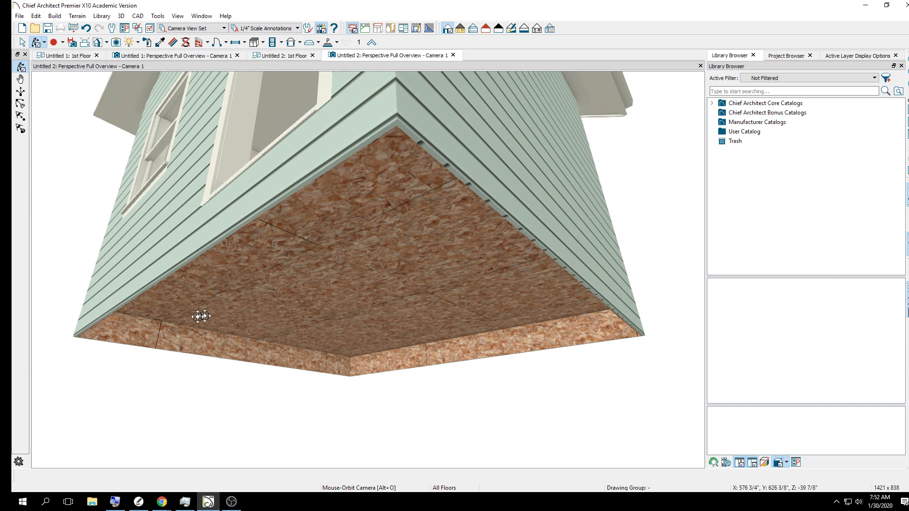
{"action": "key", "text": "alt+Tab"}
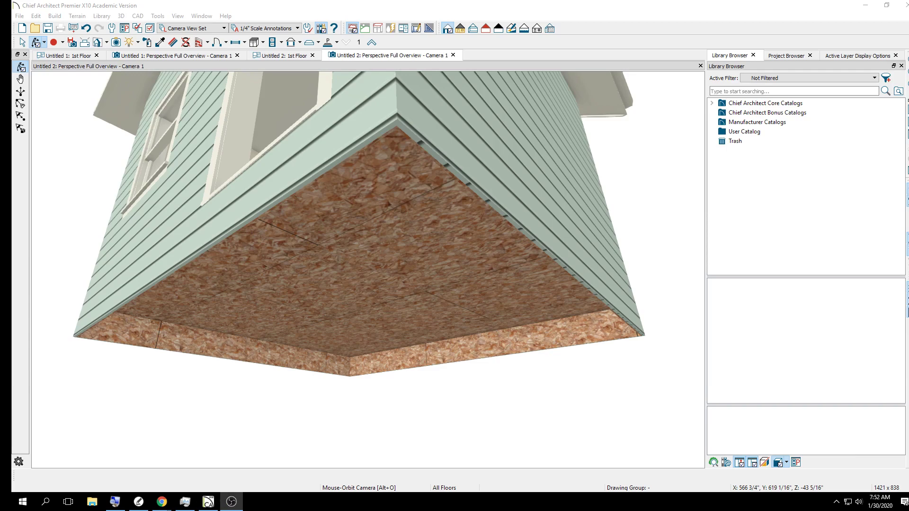